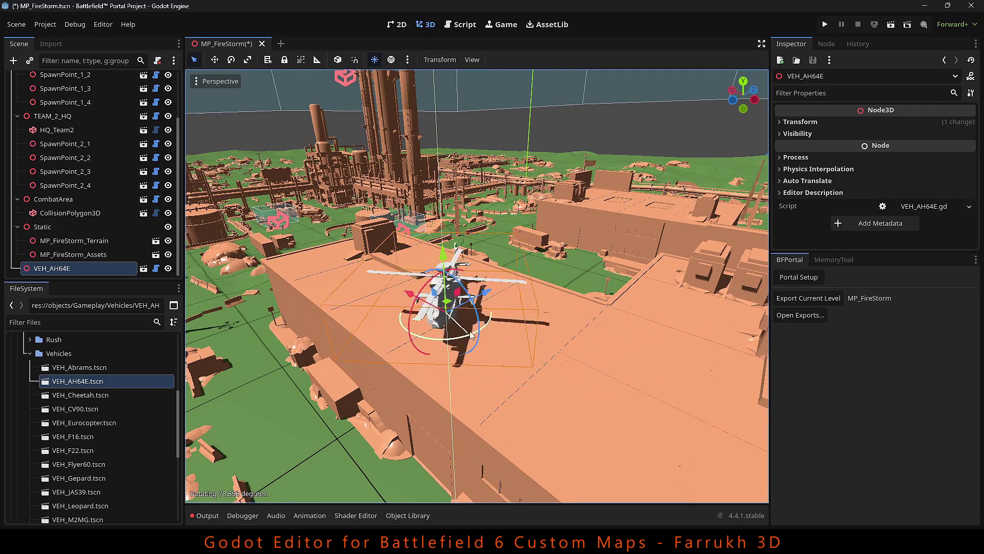
# - Move the Team 1 spawn point SpawnPoint_1_3 to about x -2.396 m and y 0.23 m, and select the combat area's collision polygon
pyautogui.moveTo(477, 300); pyautogui.dragTo(515, 321, button='right')
pyautogui.press('d')
pyautogui.press('w')
pyautogui.press('w')
pyautogui.click(505, 321)
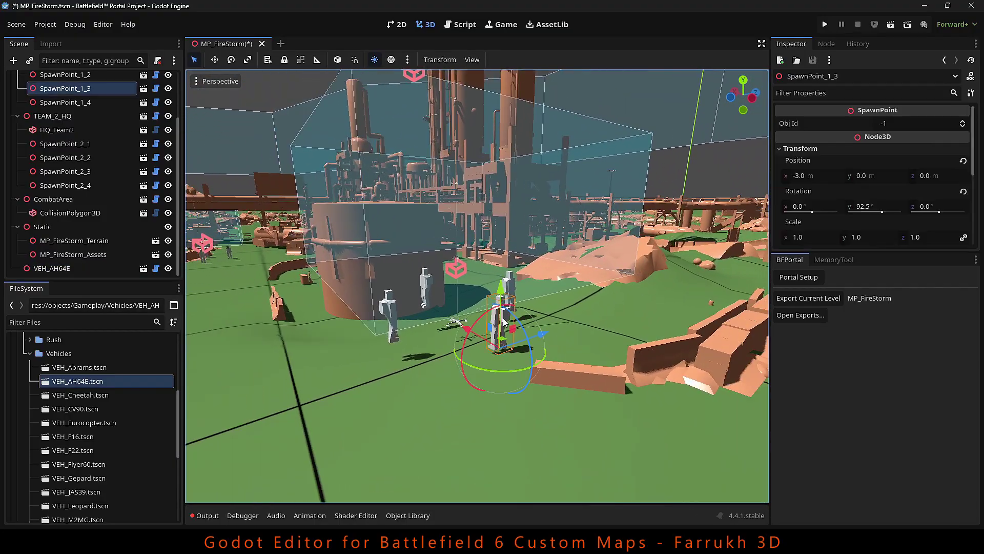
pyautogui.moveTo(490, 281); pyautogui.dragTo(491, 275)
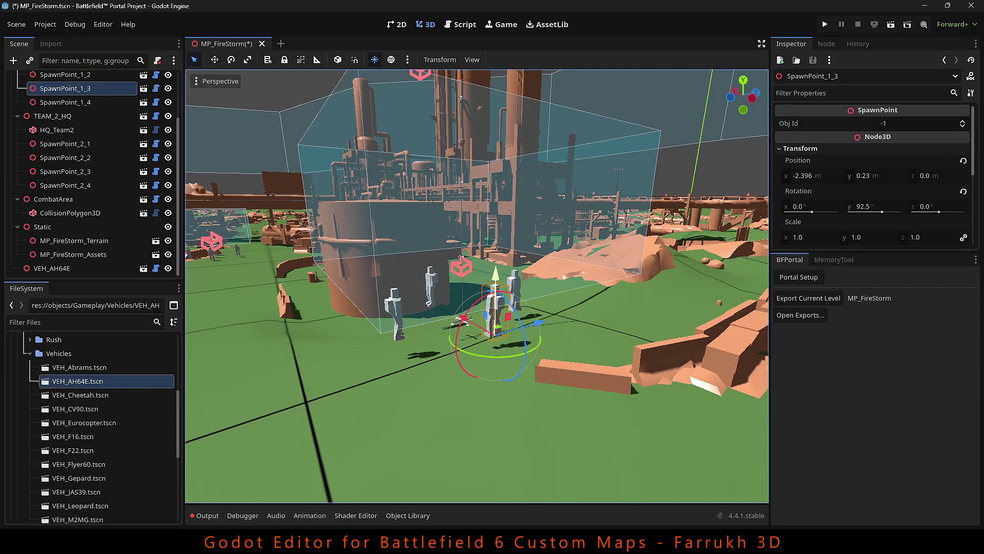
pyautogui.click(80, 216)
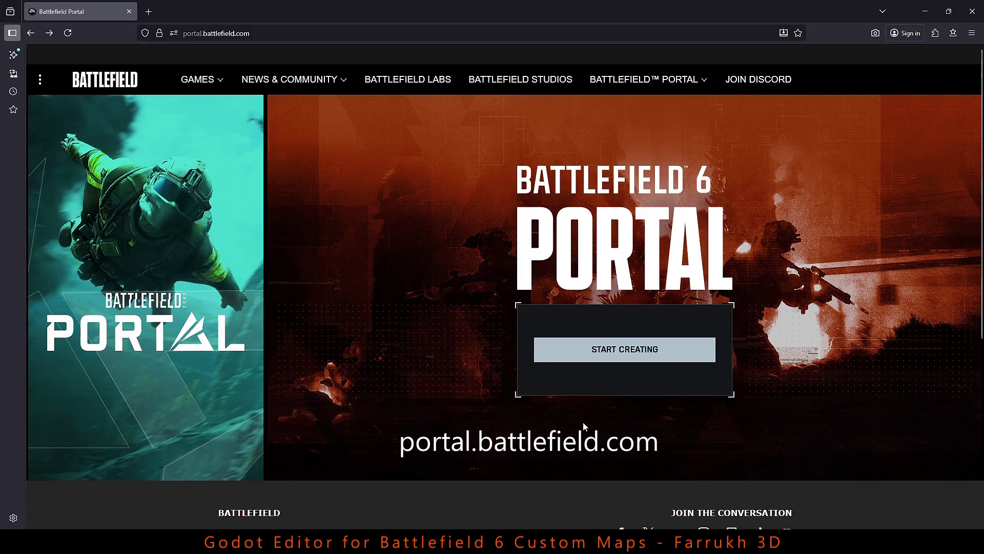
# - Switch to the browser at portal.battlefield.com, start creating in Battlefield 6 Portal and look over the experiences page with the SDK download
pyautogui.click(605, 358)
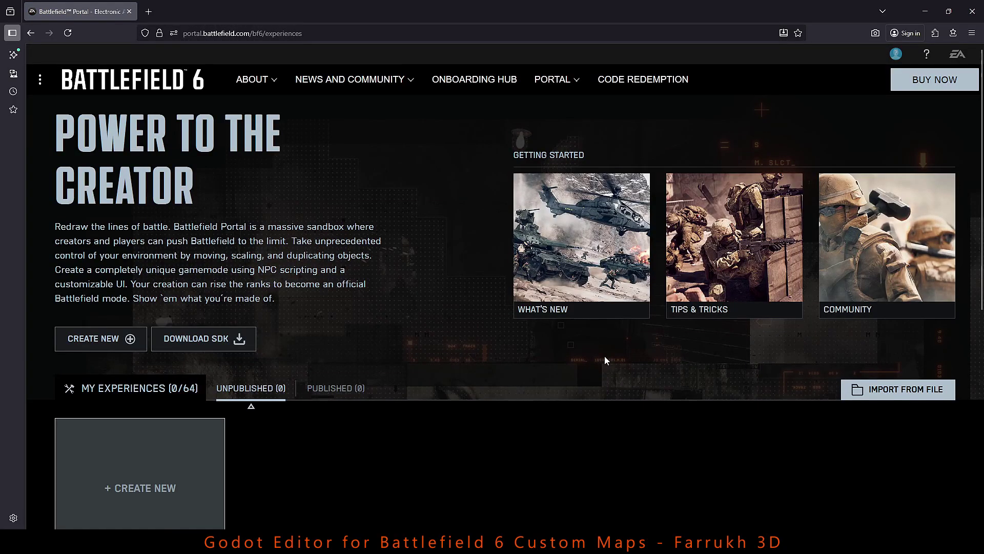
pyautogui.scroll(-1, 433, 154)
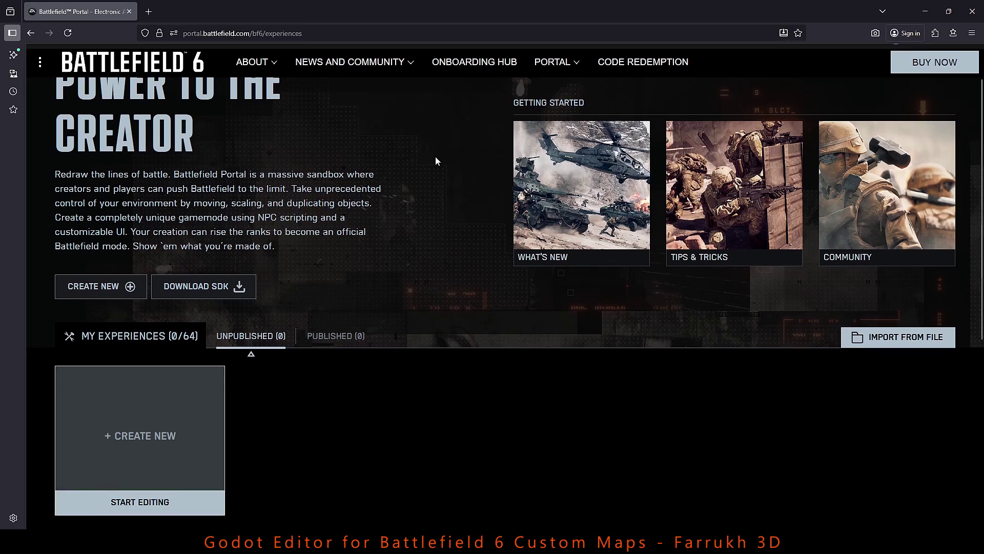
pyautogui.scroll(-1, 437, 159)
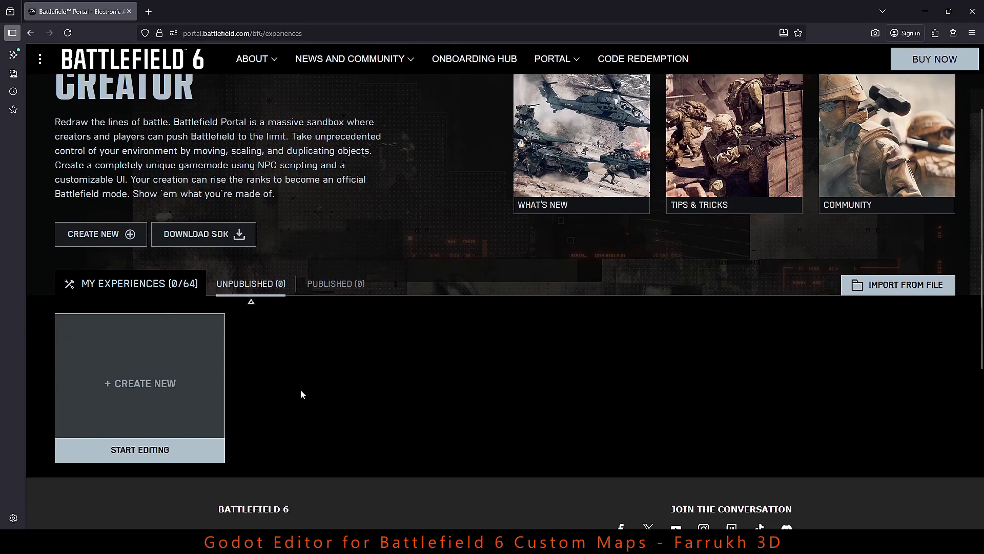
pyautogui.scroll(1, 376, 229)
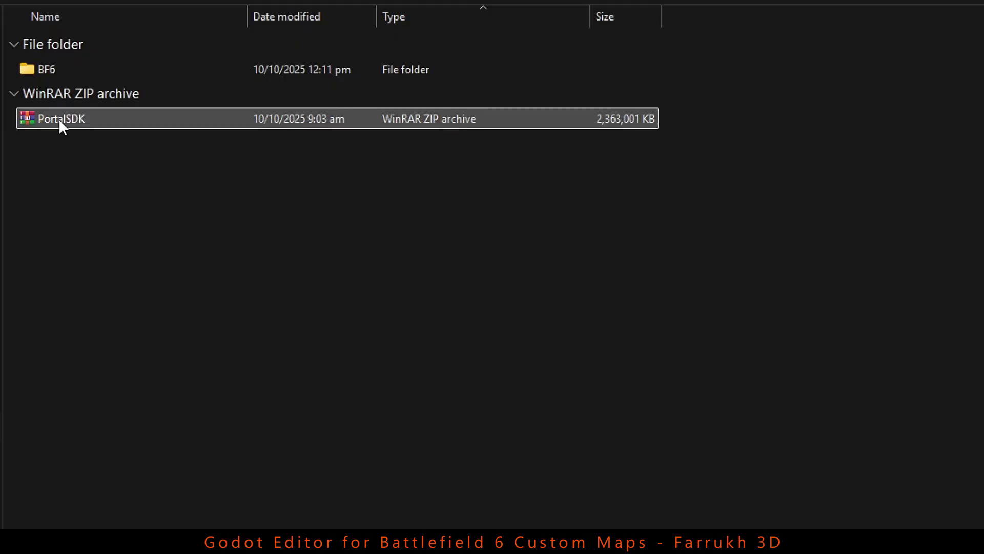
# - Extract the PortalSDK archive into its own PortalSDK folder and open that folder
pyautogui.rightClick(60, 123)
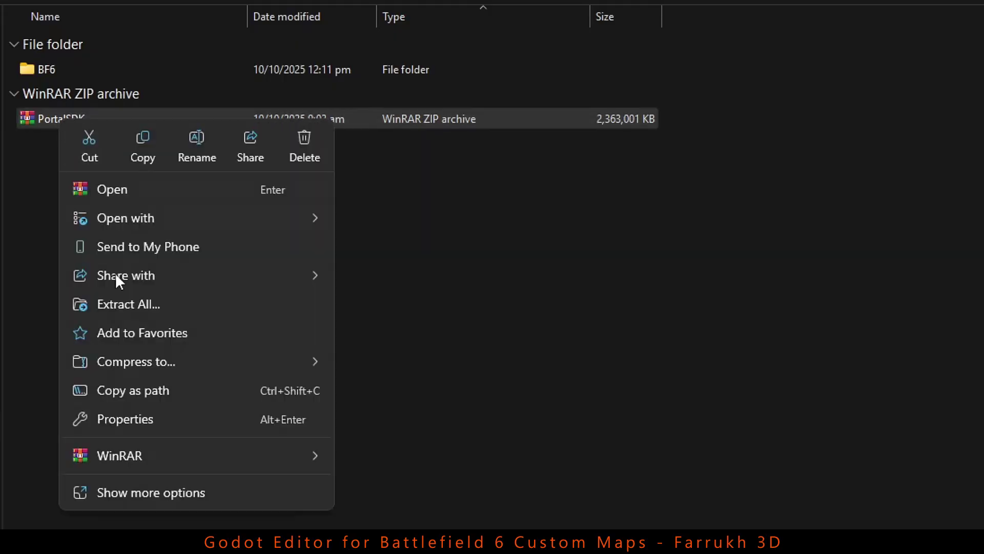
pyautogui.moveTo(164, 455)
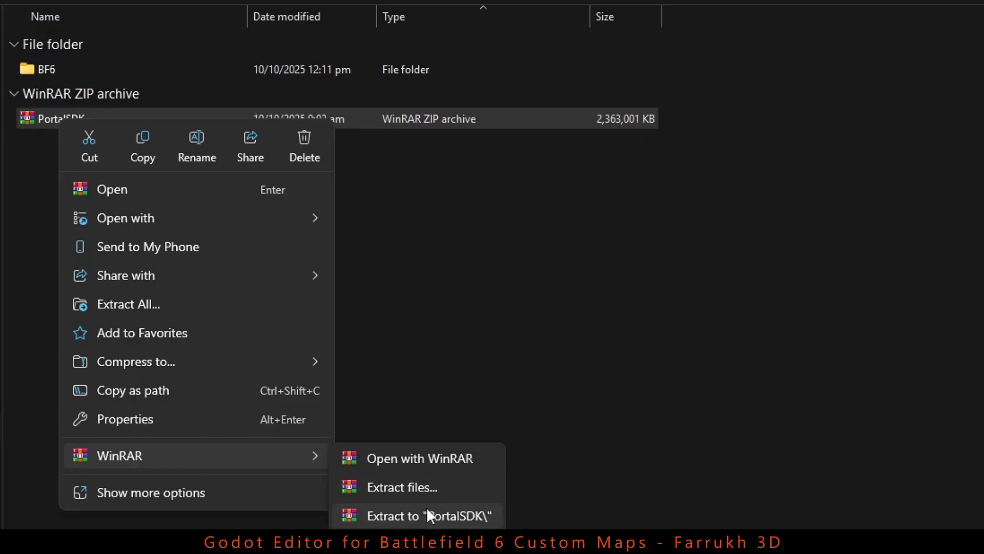
pyautogui.click(426, 514)
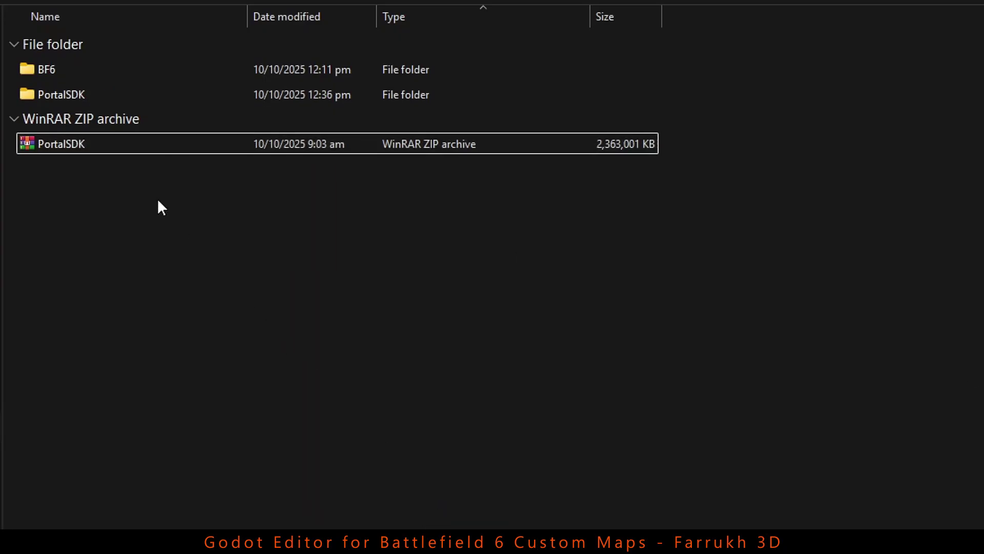
pyautogui.doubleClick(82, 94)
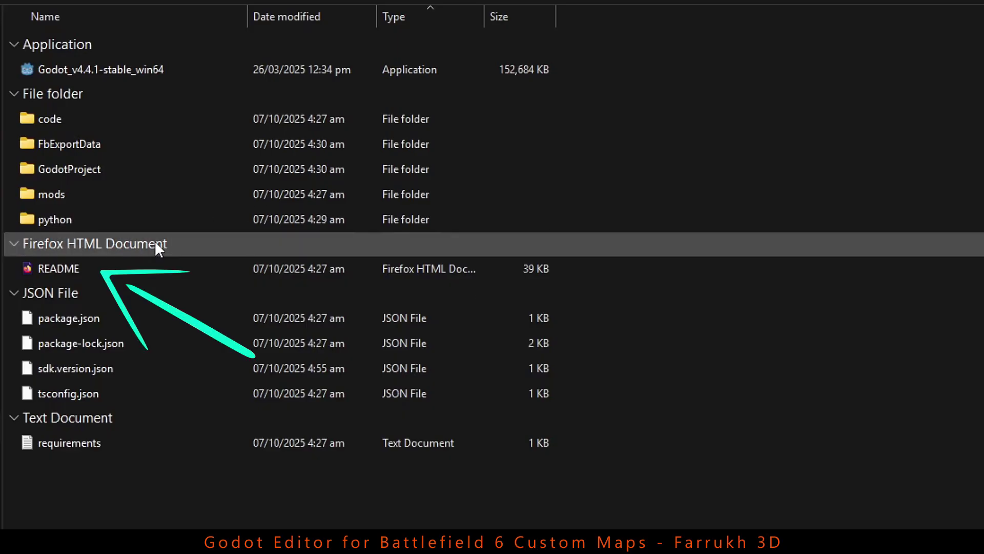
# - Open the SDK's README and read through the Getting Started, Spatial Editor and Object Manipulation sections
pyautogui.doubleClick(64, 270)
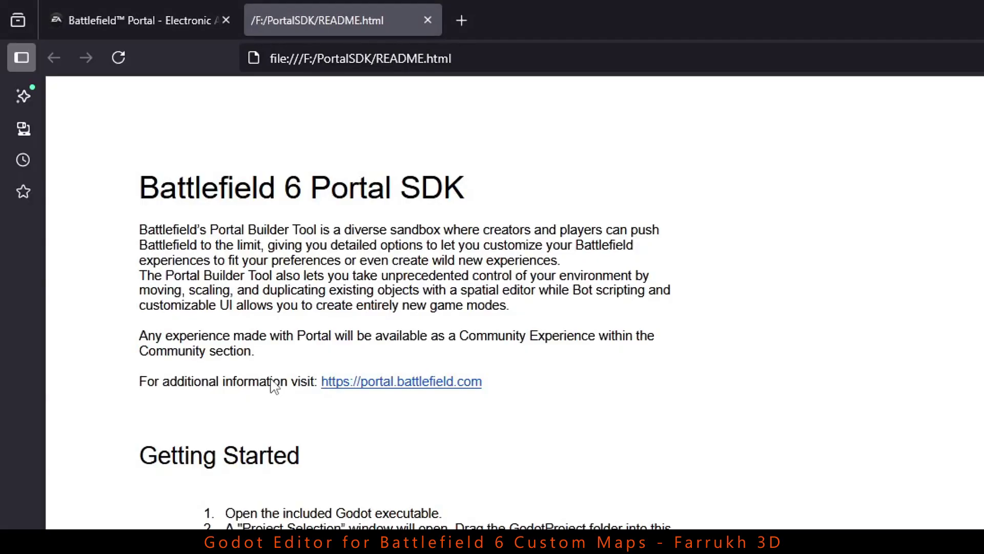
pyautogui.scroll(-2, 764, 359)
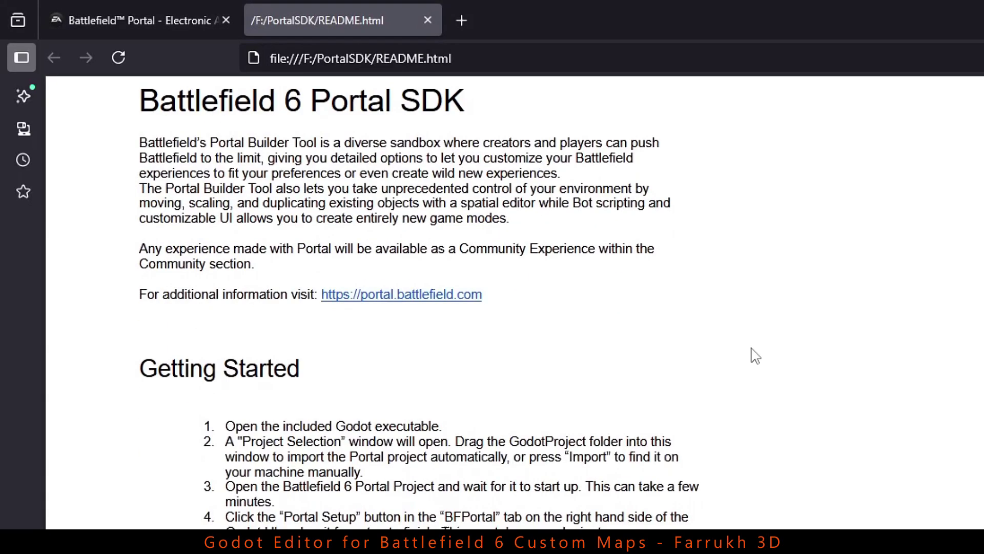
pyautogui.scroll(-15, 350, 467)
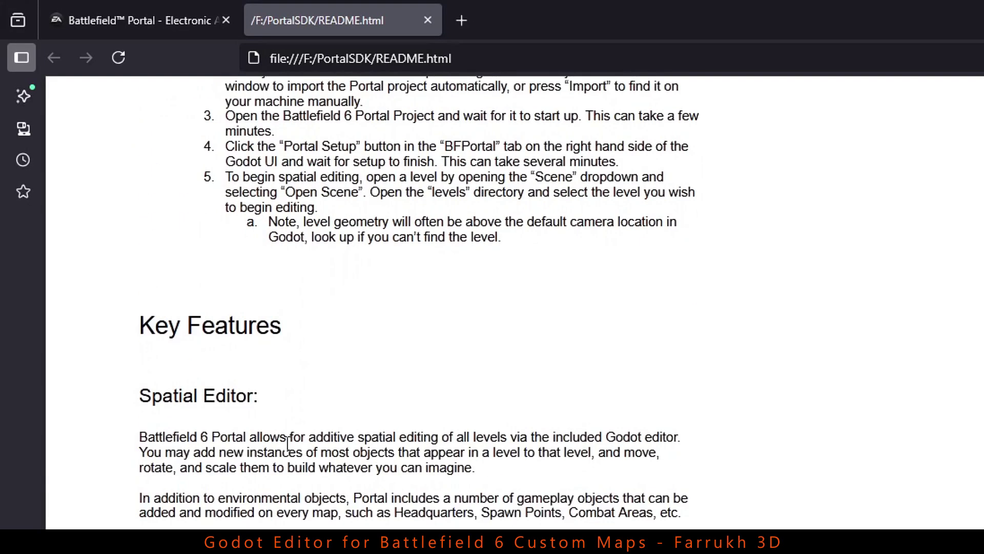
pyautogui.scroll(-4, 357, 441)
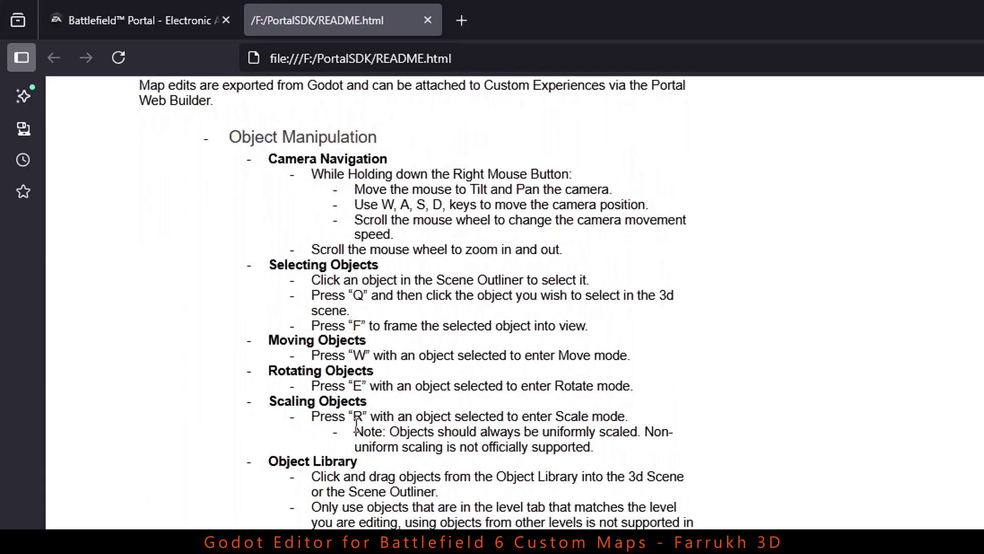
pyautogui.scroll(-5, 399, 482)
pyautogui.scroll(-1, 560, 411)
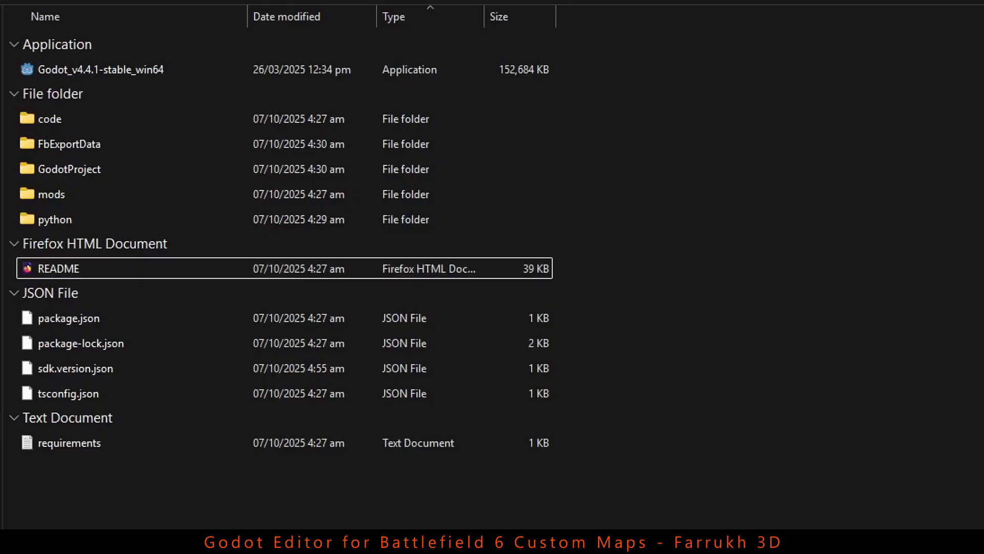
# - Launch Godot_v4.4.1-stable_win64 from the SDK folder and import the GodotProject folder into its project manager
pyautogui.doubleClick(143, 70)
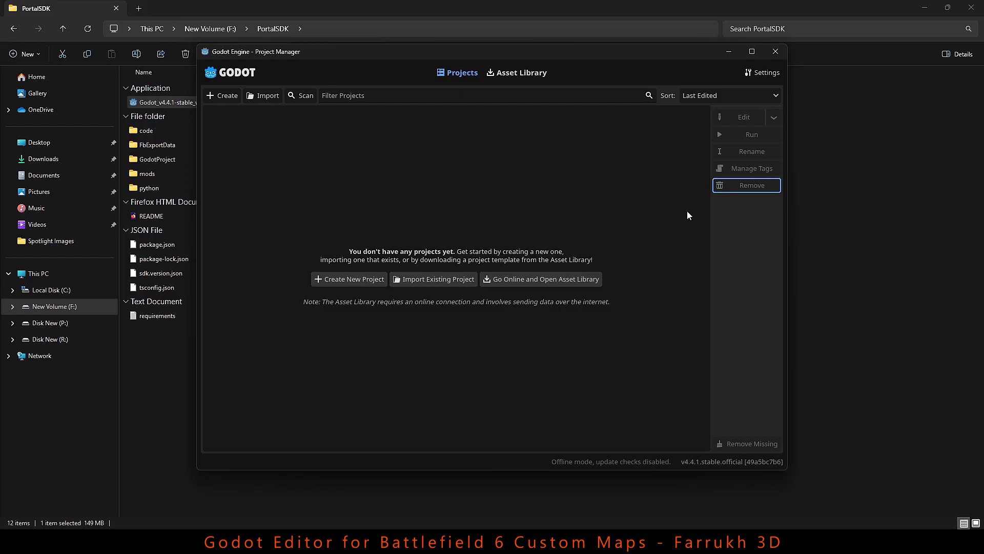
pyautogui.moveTo(462, 50); pyautogui.dragTo(567, 65)
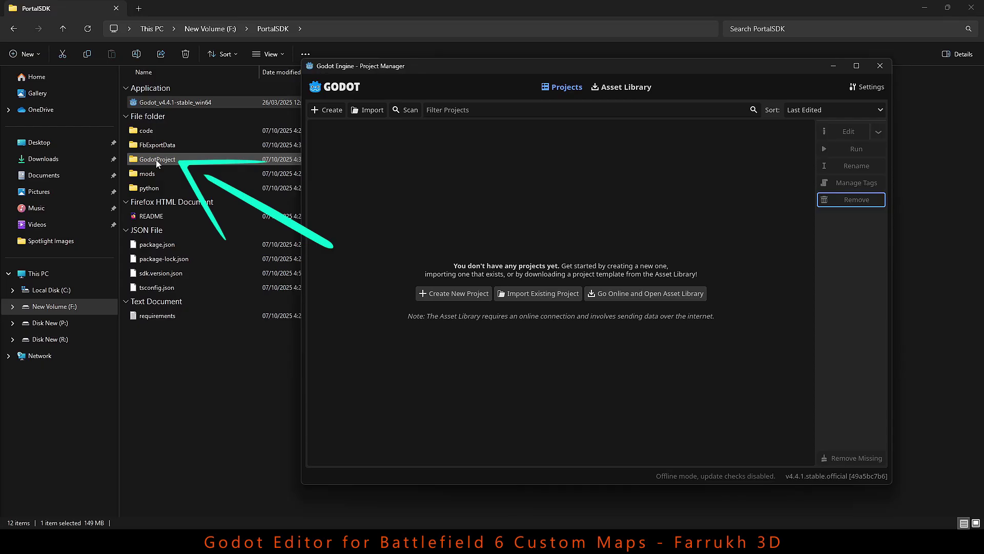
pyautogui.moveTo(156, 159); pyautogui.dragTo(426, 169)
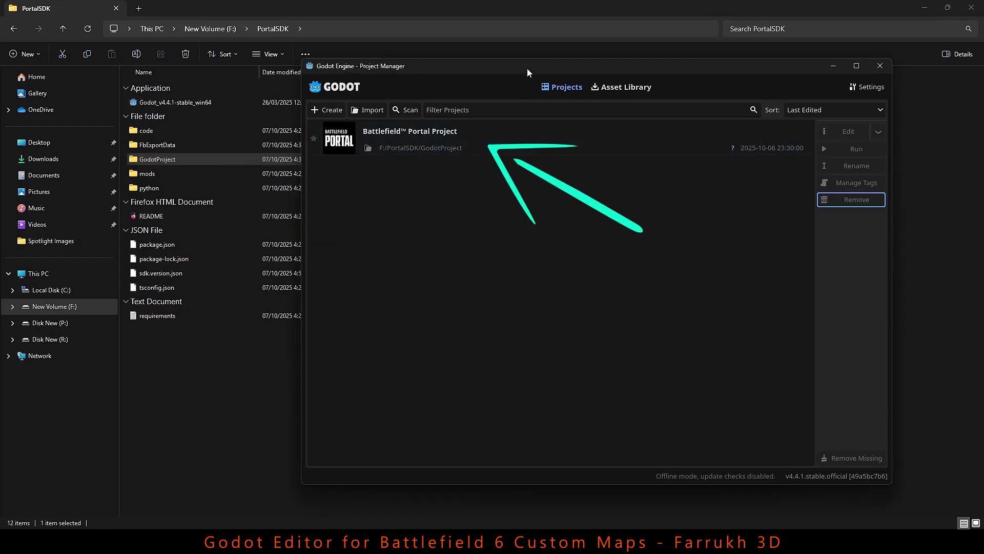
# - Open the Battlefield Portal Project and run the Portal Setup to completion
pyautogui.moveTo(527, 69); pyautogui.dragTo(453, 71)
pyautogui.doubleClick(485, 146)
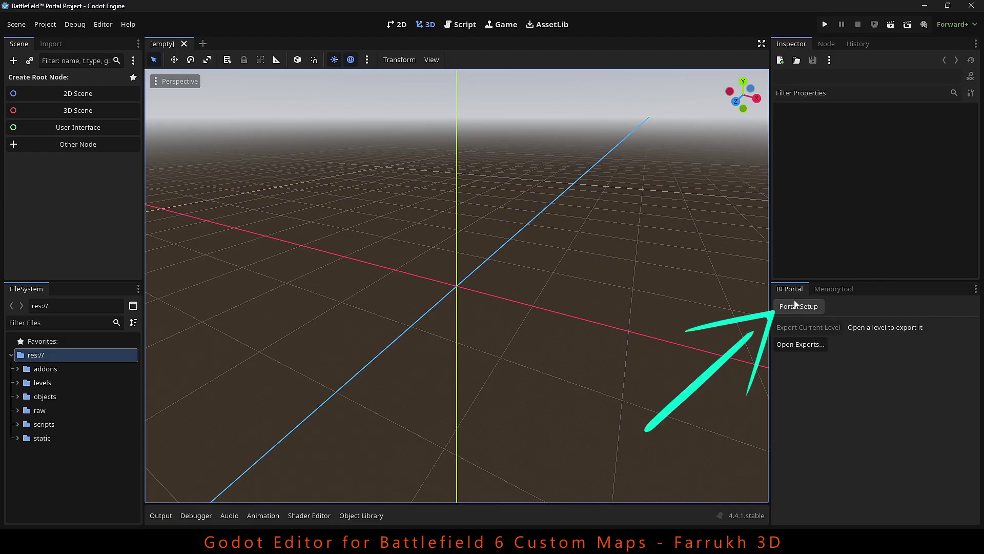
pyautogui.click(796, 305)
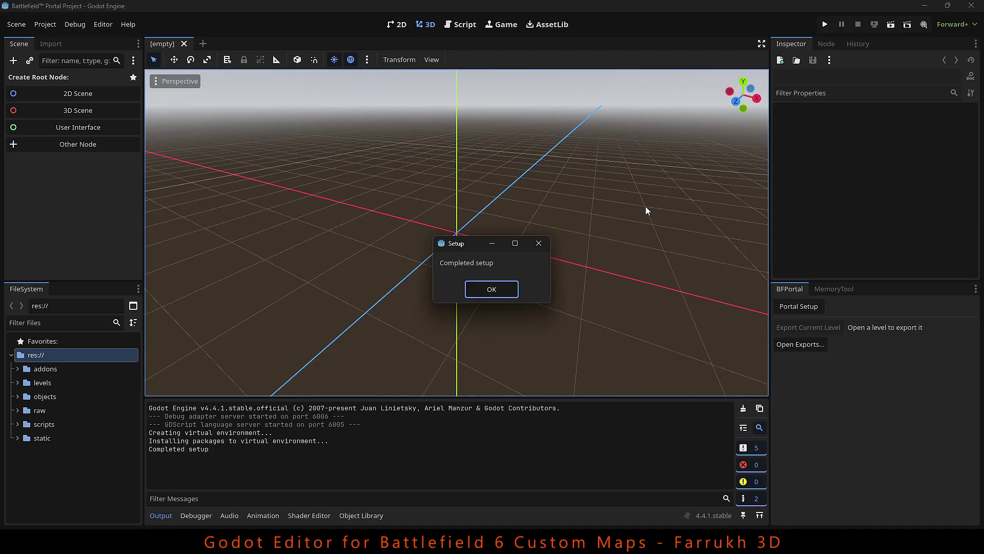
pyautogui.click(498, 295)
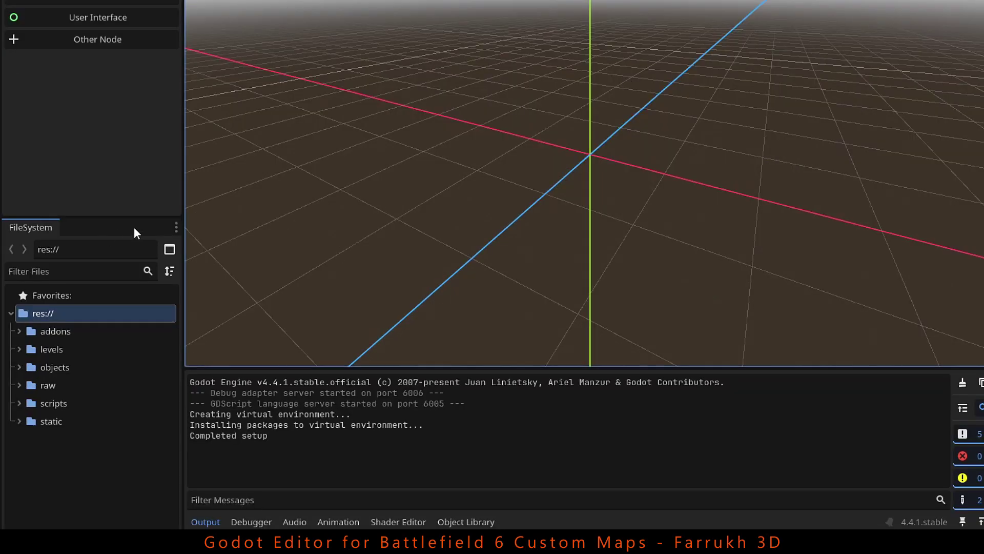
# - Open the MP_FireStorm.tscn level from the project's levels folder
pyautogui.click(16, 349)
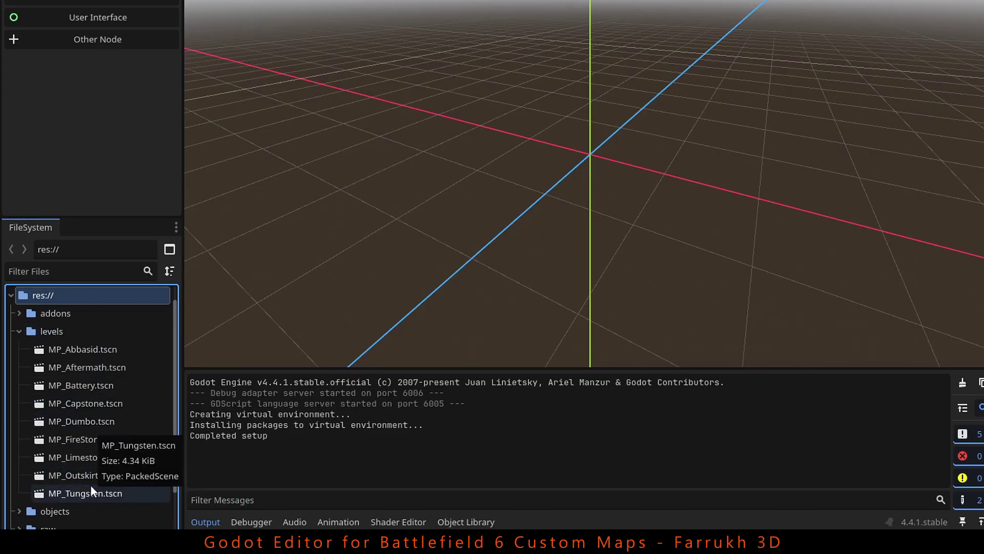
pyautogui.click(77, 439)
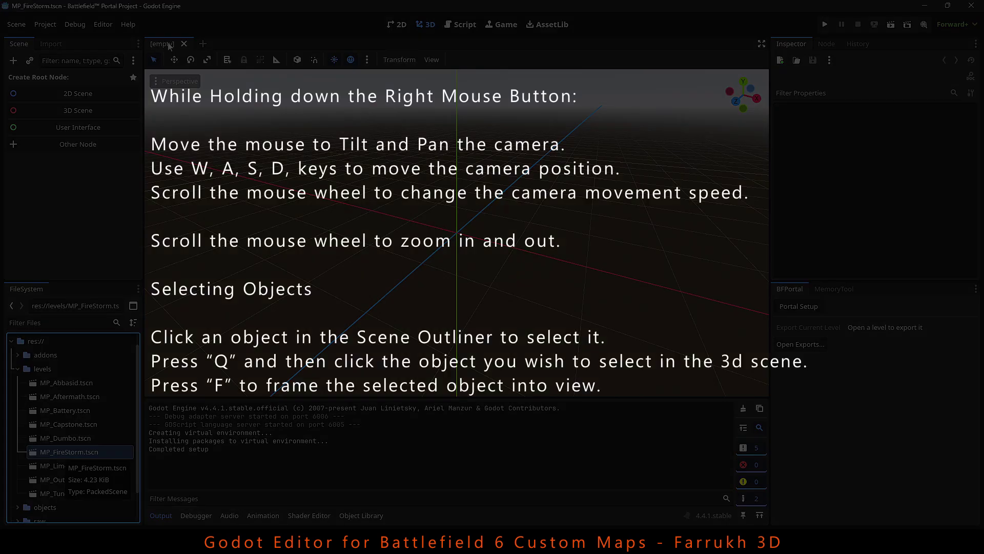
pyautogui.doubleClick(65, 451)
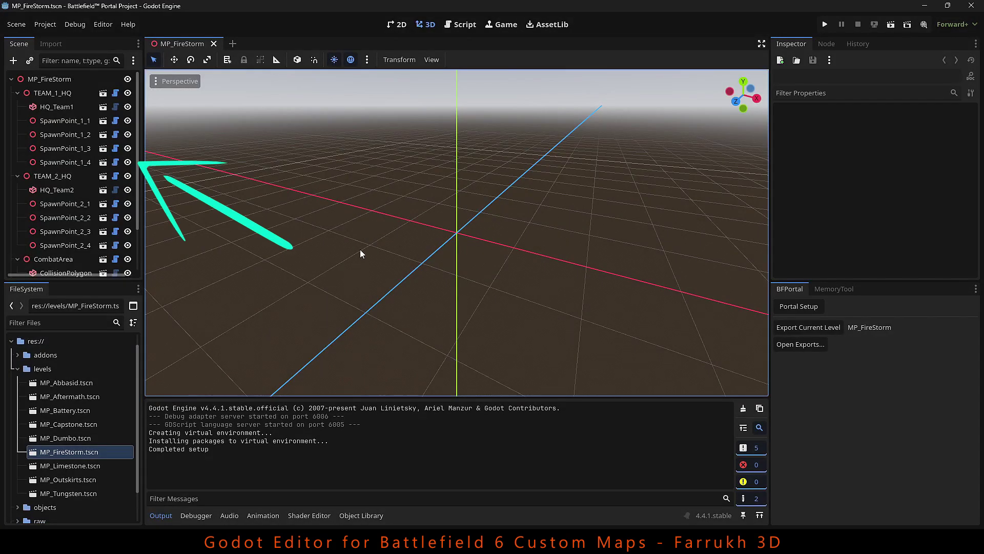
# - Examine the FireStorm map from above the terrain, looking closely at its buildings, storage tanks and headquarters markers
pyautogui.moveTo(444, 240)
pyautogui.mouseDown(button='middle')
pyautogui.moveTo(478, 199)
pyautogui.moveTo(522, 183)
pyautogui.moveTo(509, 202)
pyautogui.moveTo(536, 188)
pyautogui.mouseUp(button='middle')
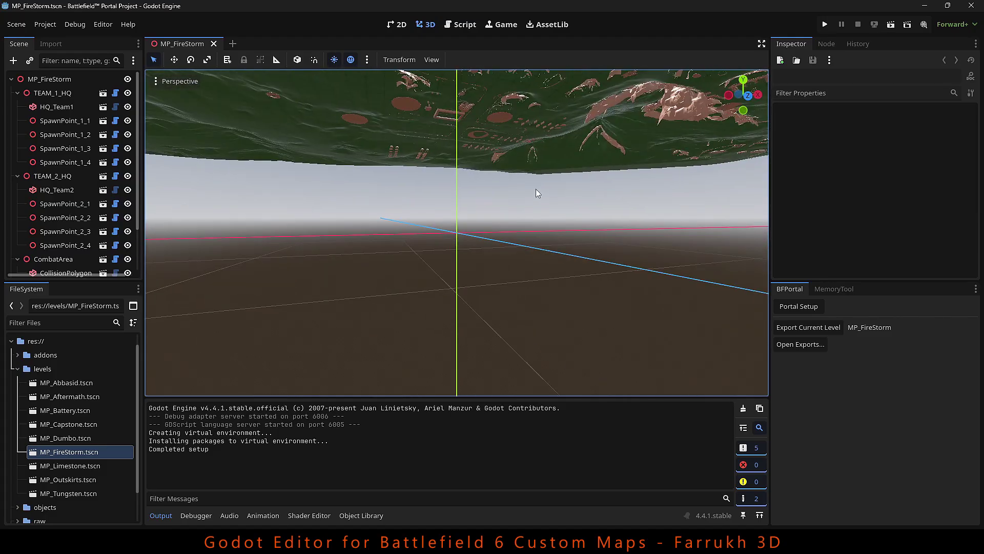
pyautogui.scroll(6, 518, 307)
pyautogui.moveTo(518, 301); pyautogui.dragTo(550, 243, button='middle')
pyautogui.scroll(-10, 543, 238)
pyautogui.scroll(-15, 539, 225)
pyautogui.moveTo(509, 225); pyautogui.dragTo(500, 263, button='middle')
pyautogui.scroll(-8, 501, 263)
pyautogui.moveTo(530, 210); pyautogui.dragTo(535, 336, button='middle')
pyautogui.moveTo(457, 246); pyautogui.dragTo(527, 287, button='middle')
pyautogui.moveTo(497, 187); pyautogui.dragTo(502, 214, button='middle')
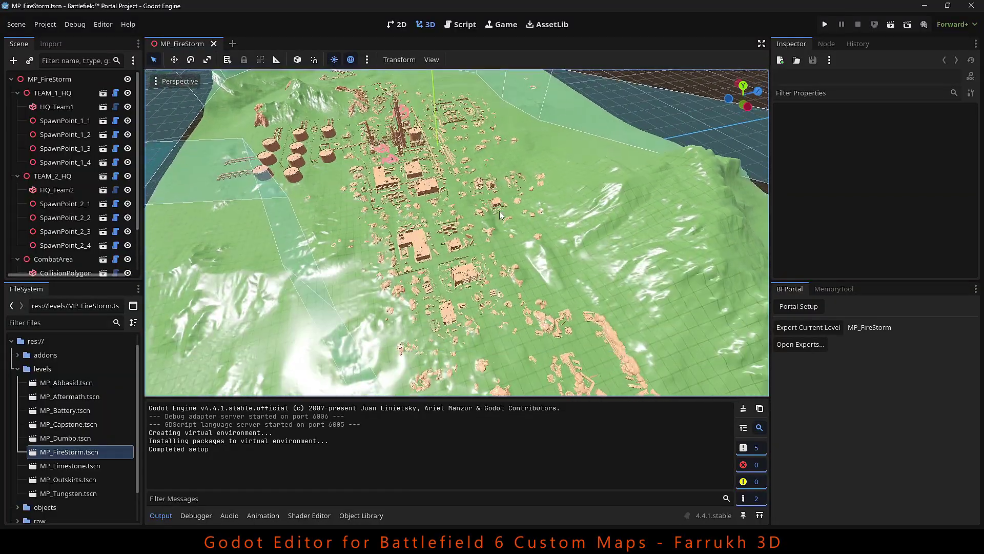
pyautogui.scroll(7, 501, 215)
pyautogui.moveTo(426, 215); pyautogui.dragTo(458, 228, button='middle')
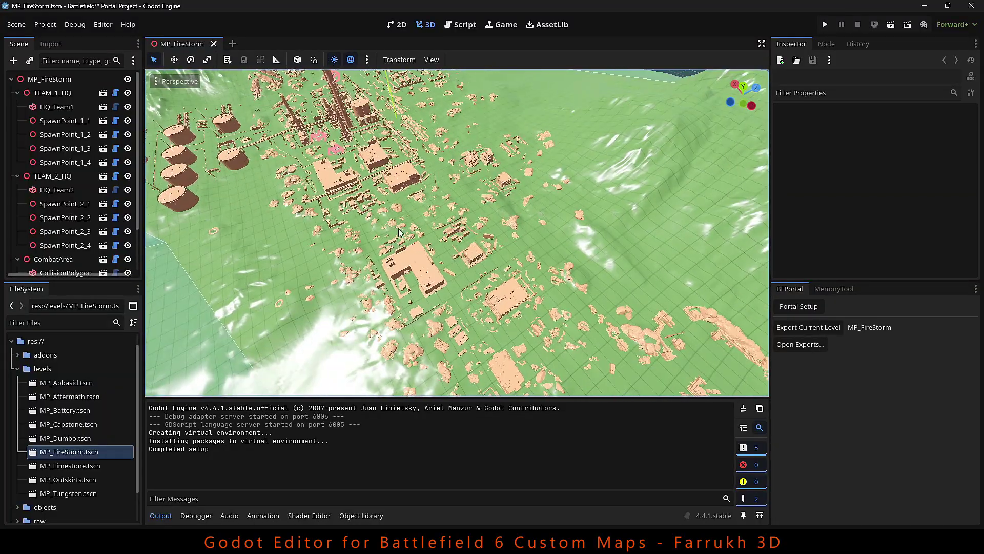
pyautogui.keyDown('shift'); pyautogui.moveTo(394, 228); pyautogui.dragTo(416, 233, button='middle'); pyautogui.keyUp('shift')
pyautogui.scroll(3, 418, 246)
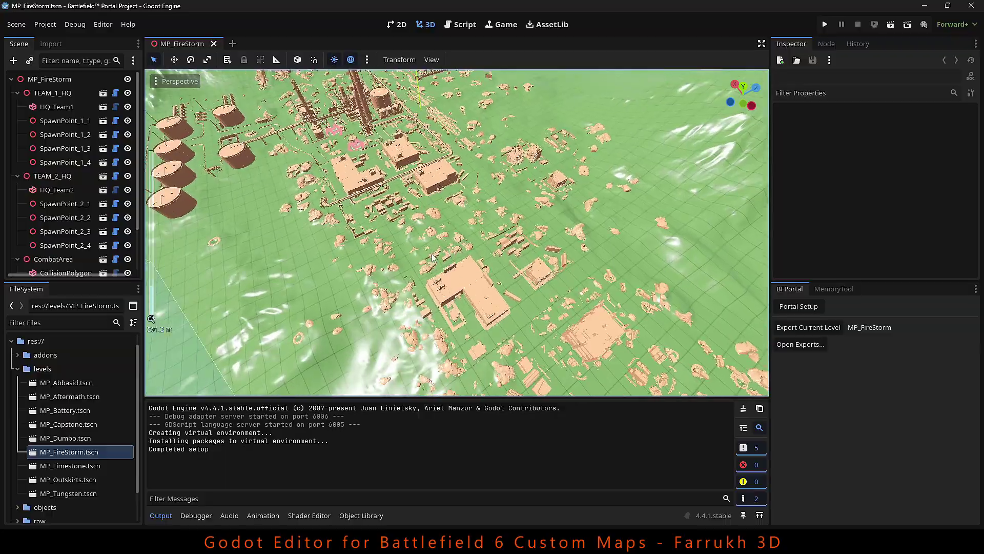
pyautogui.scroll(2, 410, 240)
pyautogui.keyDown('shift'); pyautogui.moveTo(410, 241); pyautogui.dragTo(369, 287, button='middle'); pyautogui.keyUp('shift')
# - Enlarge the scene tree area in height and width so full node names fit, and collapse the levels folder
pyautogui.moveTo(101, 280); pyautogui.dragTo(102, 306)
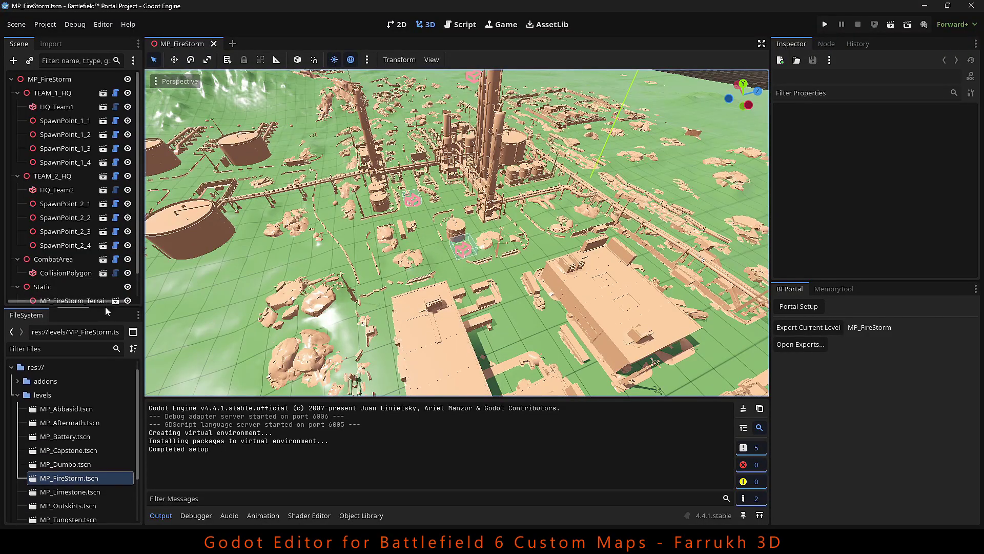
pyautogui.doubleClick(28, 396)
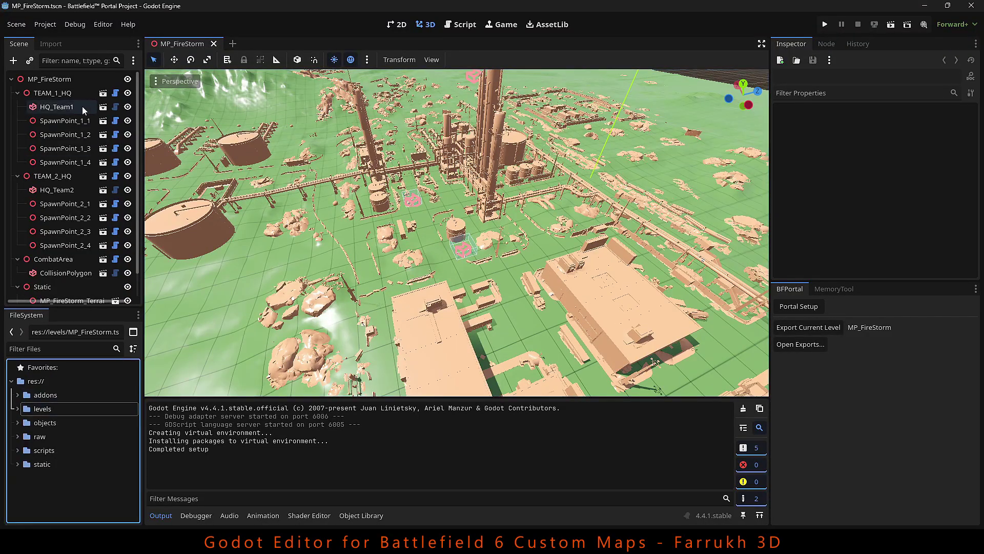
pyautogui.scroll(-2, 72, 233)
pyautogui.moveTo(162, 251); pyautogui.dragTo(185, 251)
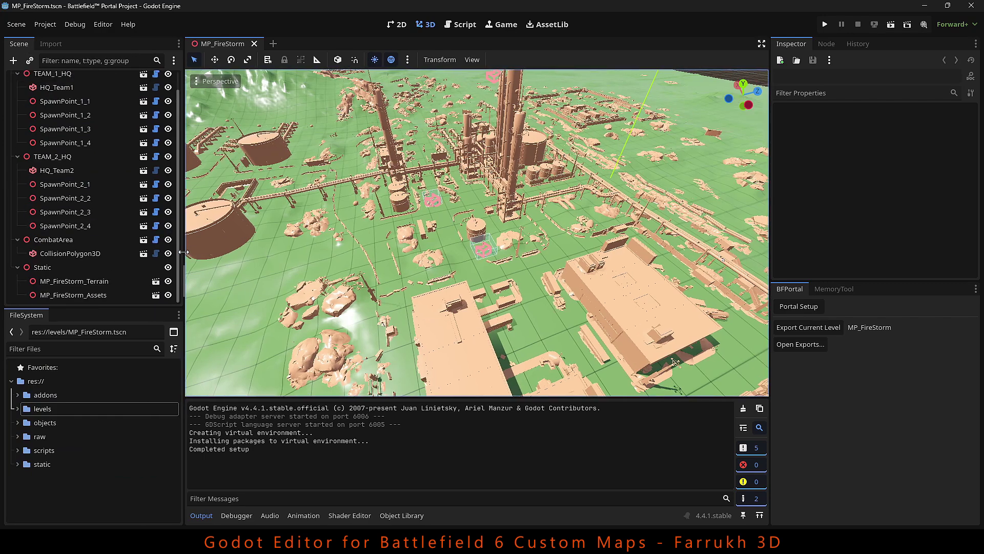
# - Hide the output log to give the FireStorm map's 3D view more room
pyautogui.scroll(-5, 418, 230)
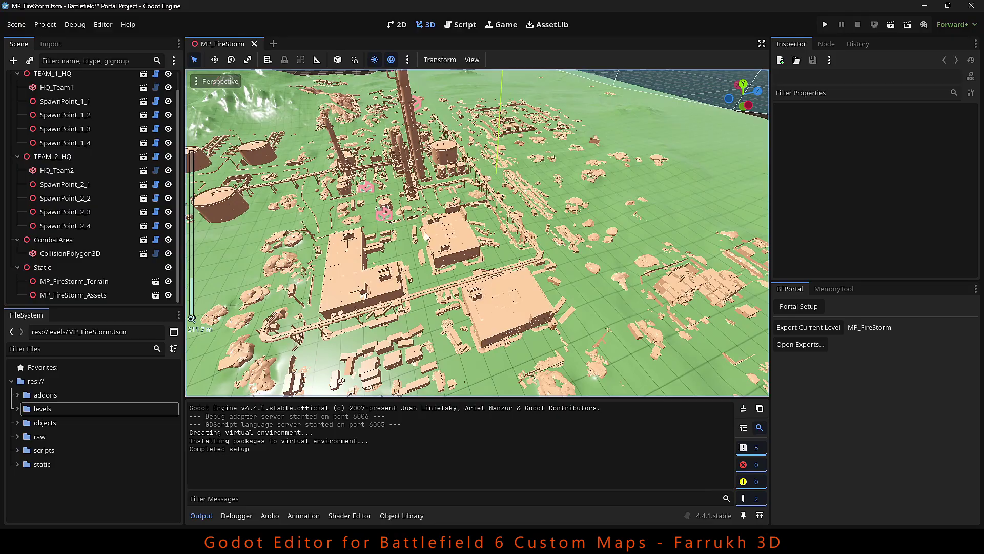
pyautogui.scroll(-3, 423, 235)
pyautogui.scroll(3, 431, 225)
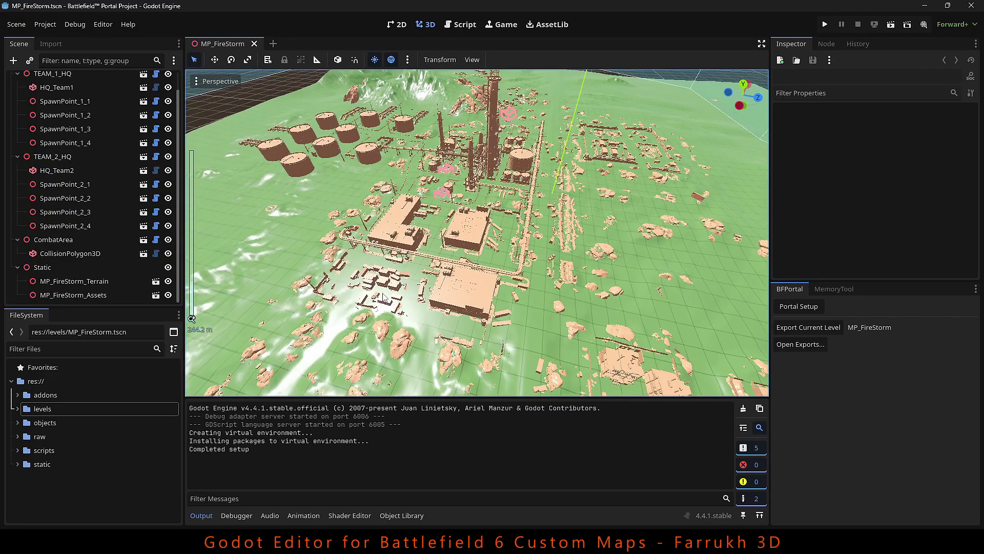
pyautogui.click(195, 515)
pyautogui.scroll(-3, 308, 371)
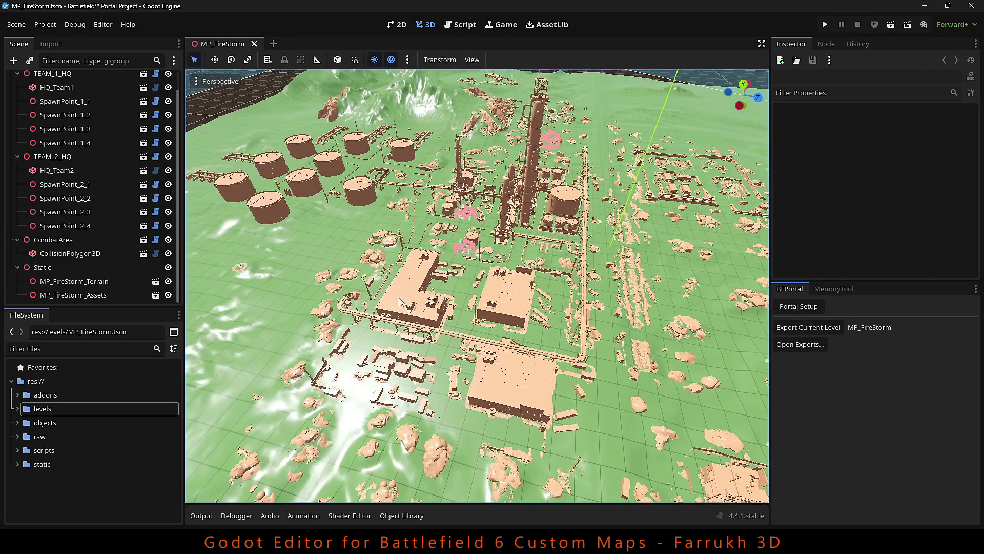
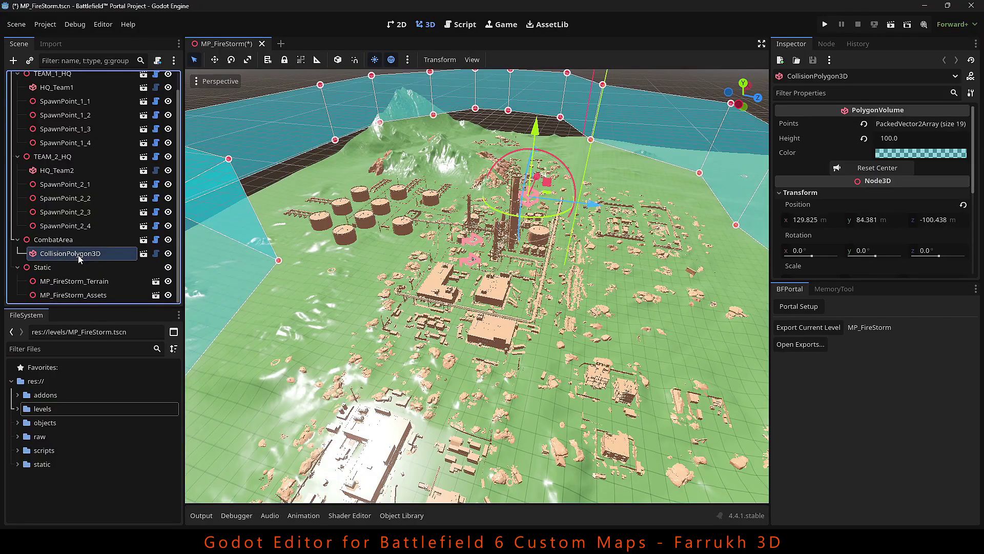
# - Reshape the CombatArea collision polygon by pulling its boundary points inward on both sides of the storage tanks and industrial buildings
pyautogui.moveTo(444, 255)
pyautogui.keyDown('shift'); pyautogui.mouseDown(button='middle')
pyautogui.moveTo(422, 203)
pyautogui.moveTo(577, 244)
pyautogui.moveTo(481, 306)
pyautogui.moveTo(560, 284)
pyautogui.mouseUp(button='middle'); pyautogui.keyUp('shift')
pyautogui.scroll(3, 559, 287)
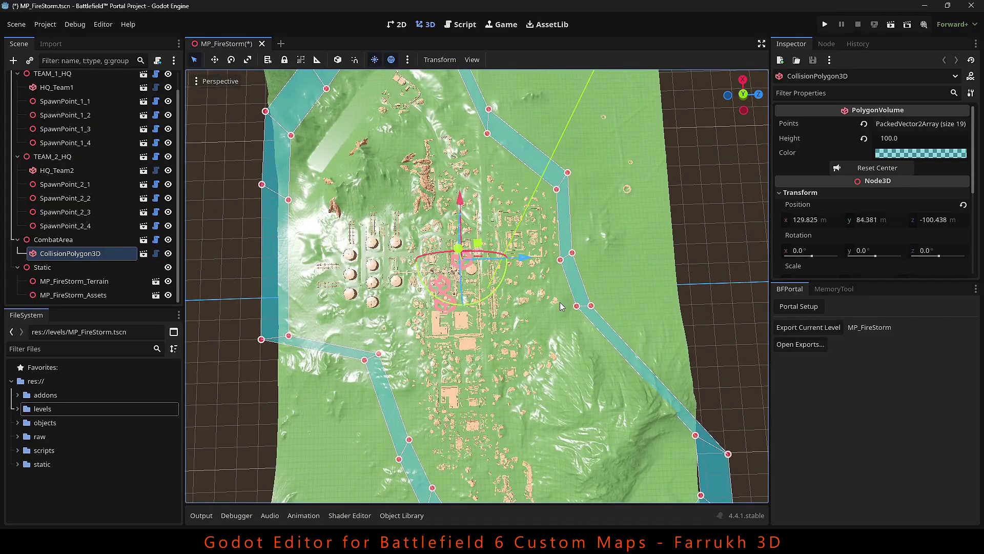
pyautogui.moveTo(599, 313); pyautogui.dragTo(527, 347)
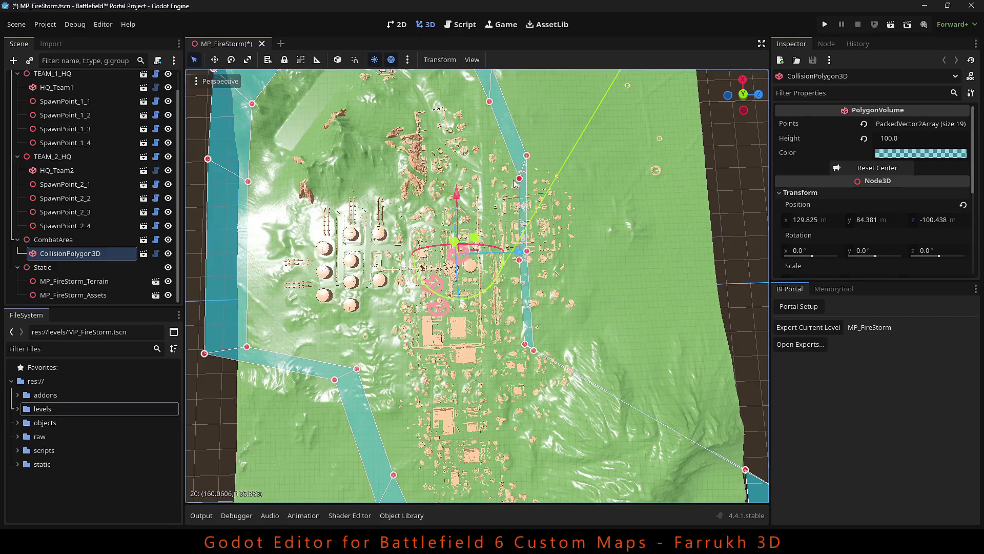
pyautogui.moveTo(353, 369); pyautogui.dragTo(393, 357)
pyautogui.moveTo(245, 347); pyautogui.dragTo(300, 325)
pyautogui.moveTo(247, 181); pyautogui.dragTo(296, 207)
pyautogui.scroll(-3, 456, 242)
pyautogui.keyDown('shift'); pyautogui.moveTo(456, 245); pyautogui.dragTo(432, 148, button='middle'); pyautogui.keyUp('shift')
pyautogui.moveTo(673, 394); pyautogui.dragTo(586, 398)
pyautogui.moveTo(669, 337); pyautogui.dragTo(562, 310)
pyautogui.moveTo(564, 275); pyautogui.dragTo(486, 371, button='middle')
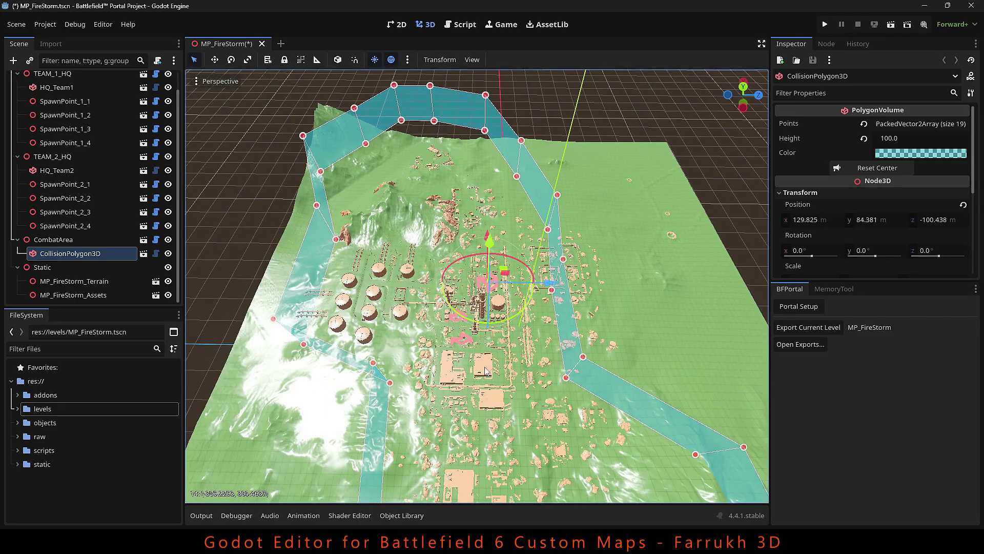
# - Focus on the TEAM_1_HQ node and examine its spawner area next to the storage tank up close
pyautogui.scroll(1, 61, 169)
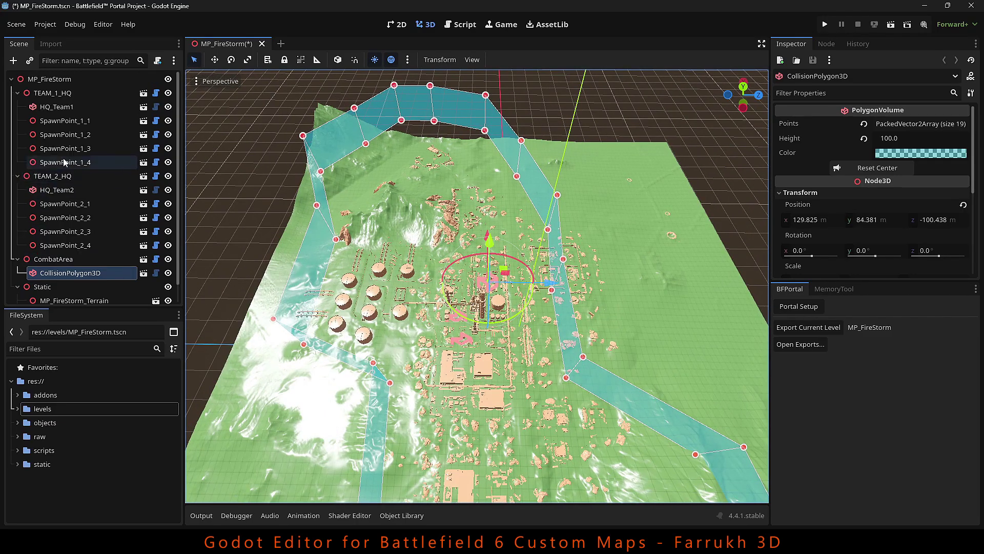
pyautogui.click(52, 93)
pyautogui.press('f')
pyautogui.scroll(20, 497, 285)
pyautogui.moveTo(477, 341); pyautogui.dragTo(514, 314, button='middle')
pyautogui.scroll(2, 514, 313)
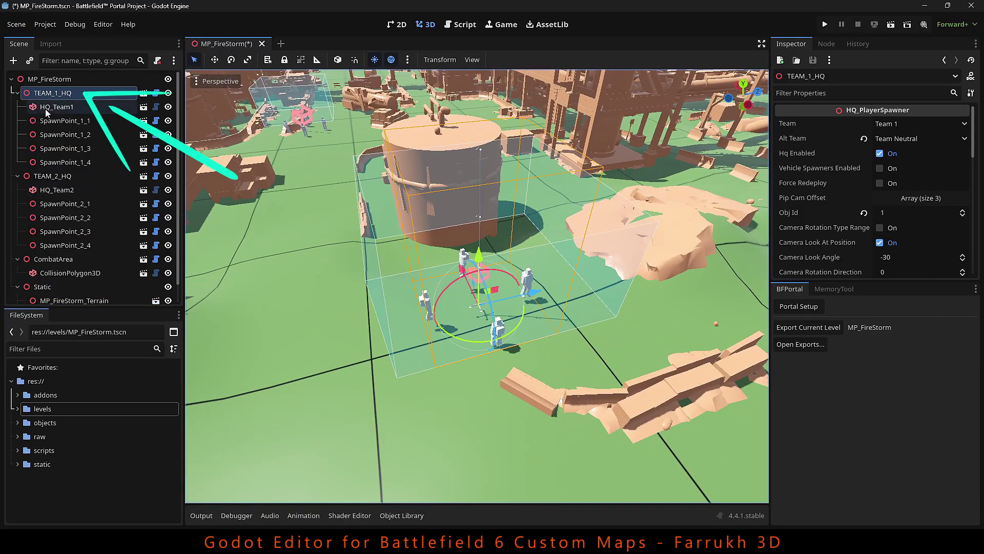
# - Check the TEAM_2_HQ spawner, then shift the whole TEAM_1_HQ group slightly along its Z axis
pyautogui.click(62, 176)
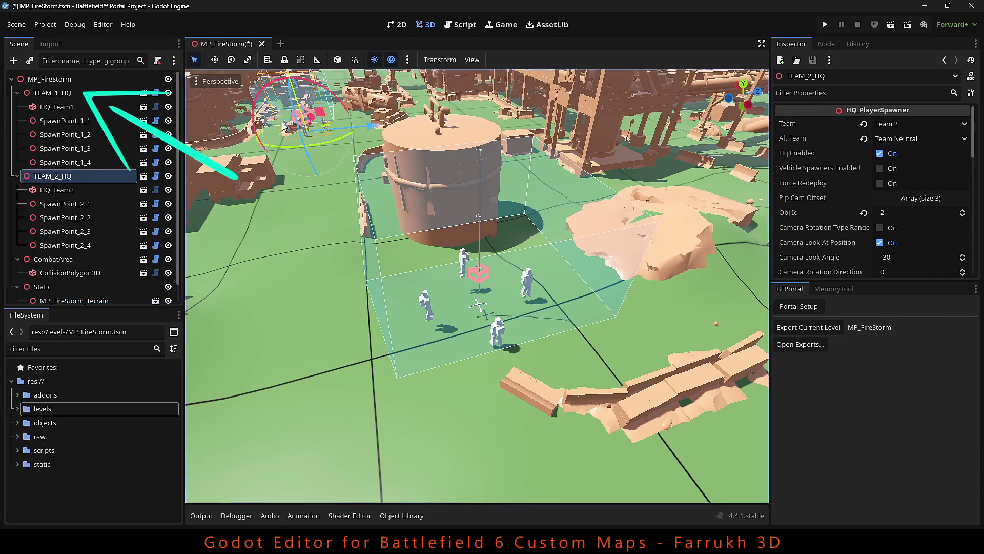
pyautogui.click(52, 93)
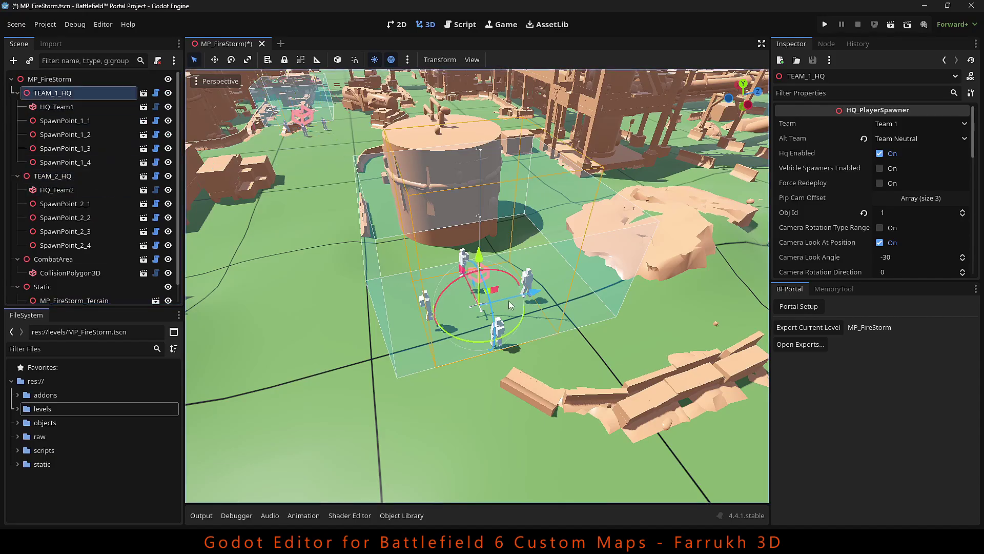
pyautogui.moveTo(538, 297); pyautogui.dragTo(534, 299, button='middle')
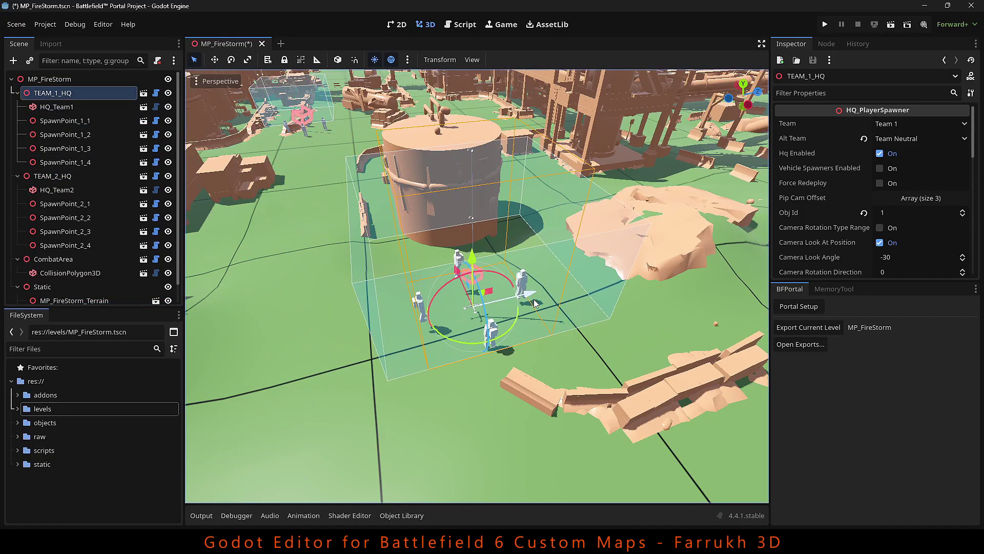
# - Check which soldier marker belongs to each Team 1 spawn point, from SpawnPoint_1_1 to SpawnPoint_1_4
pyautogui.click(69, 122)
pyautogui.click(75, 136)
pyautogui.click(79, 149)
pyautogui.click(75, 135)
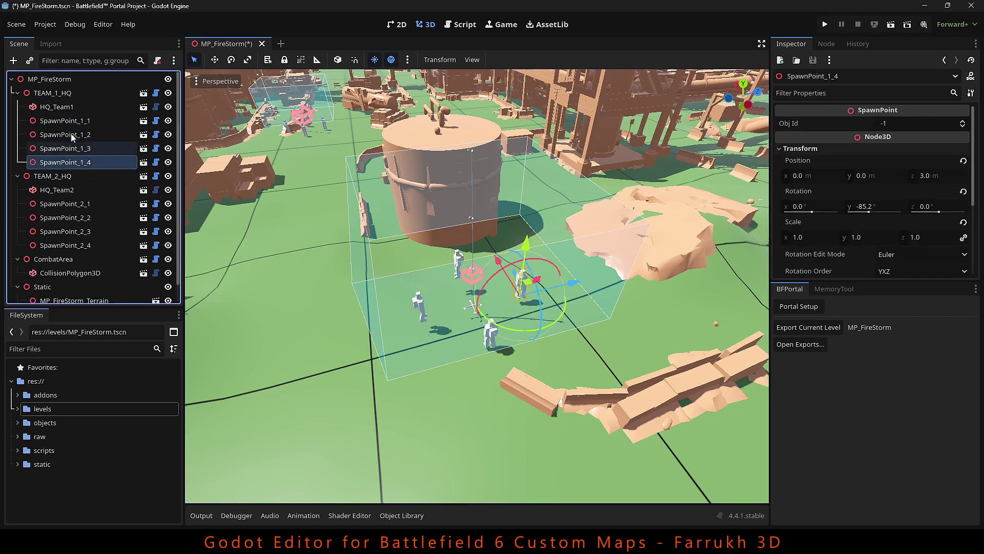
pyautogui.click(70, 122)
# - Move the near corner of the HQ_Team1 polygon volume slightly outward and deselect the volume
pyautogui.click(59, 108)
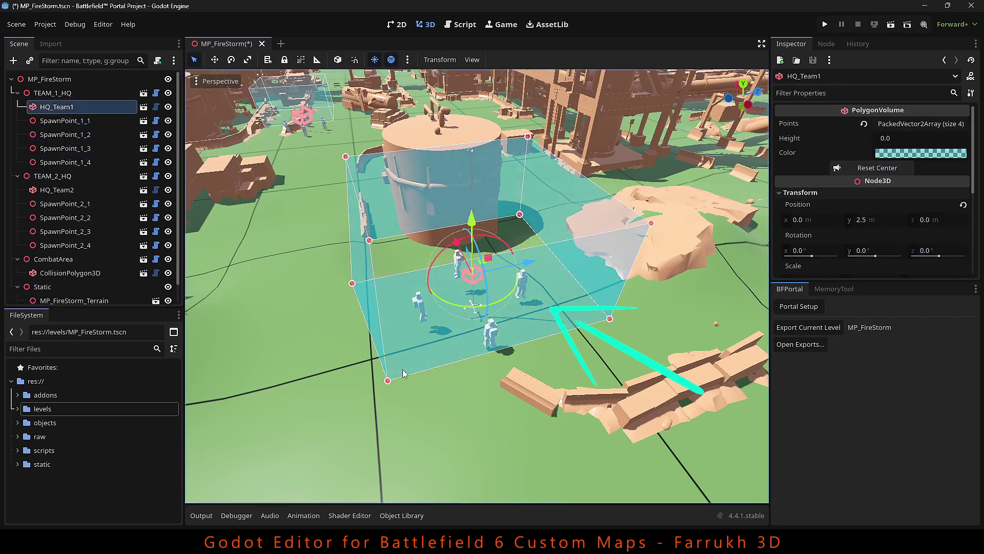
pyautogui.moveTo(389, 381); pyautogui.dragTo(351, 385)
pyautogui.click(347, 386)
# - Examine the surroundings of the two headquarters, from the industrial facilities across to the open terrain beside them
pyautogui.scroll(-5, 426, 331)
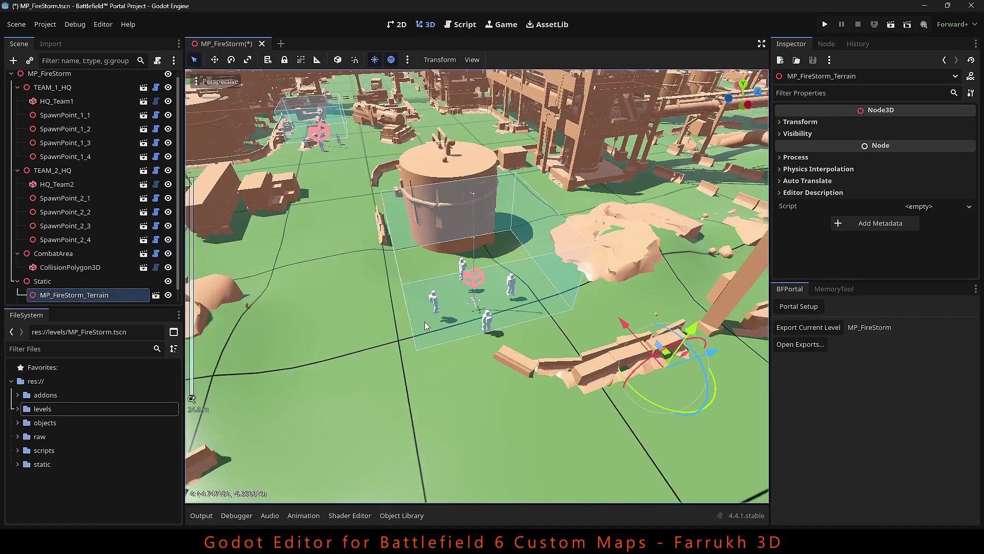
pyautogui.moveTo(463, 389); pyautogui.dragTo(455, 366, button='middle')
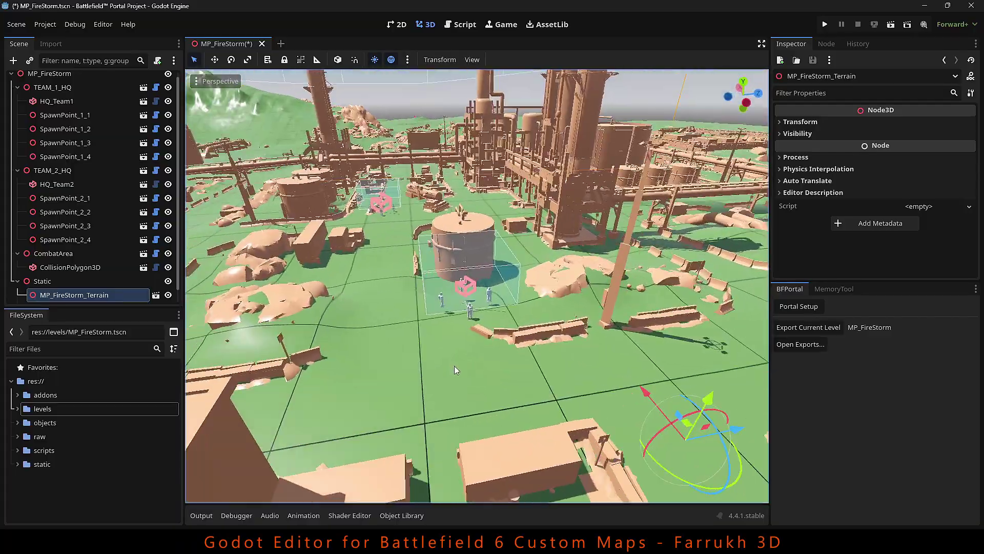
pyautogui.scroll(-10, 454, 365)
pyautogui.scroll(5, 452, 371)
pyautogui.keyDown('shift'); pyautogui.moveTo(569, 302); pyautogui.dragTo(481, 315, button='middle'); pyautogui.keyUp('shift')
pyautogui.keyDown('shift'); pyautogui.moveTo(600, 154); pyautogui.dragTo(531, 185, button='middle'); pyautogui.keyUp('shift')
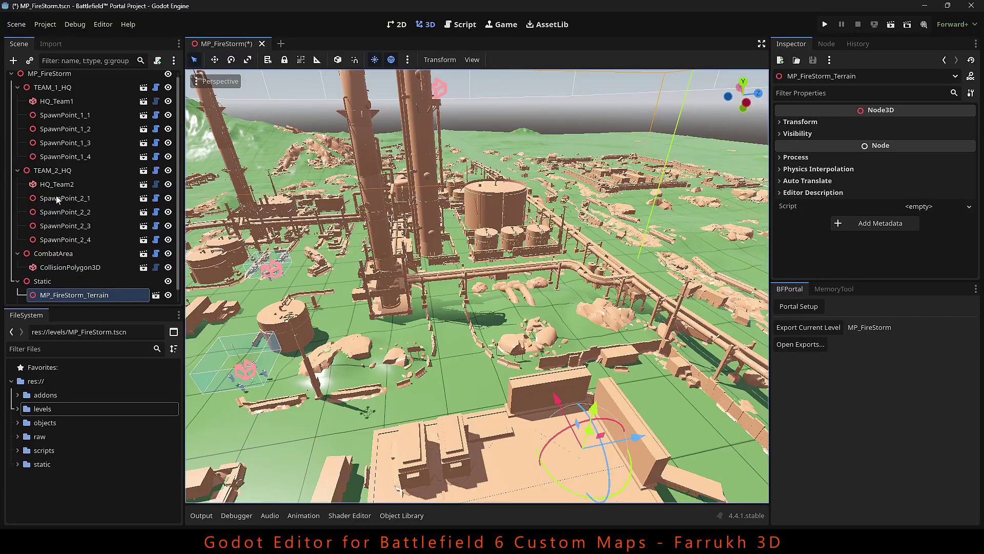
pyautogui.keyDown('shift'); pyautogui.moveTo(670, 289); pyautogui.dragTo(436, 279, button='middle'); pyautogui.keyUp('shift')
pyautogui.keyDown('shift'); pyautogui.moveTo(702, 246); pyautogui.dragTo(393, 245, button='middle'); pyautogui.keyUp('shift')
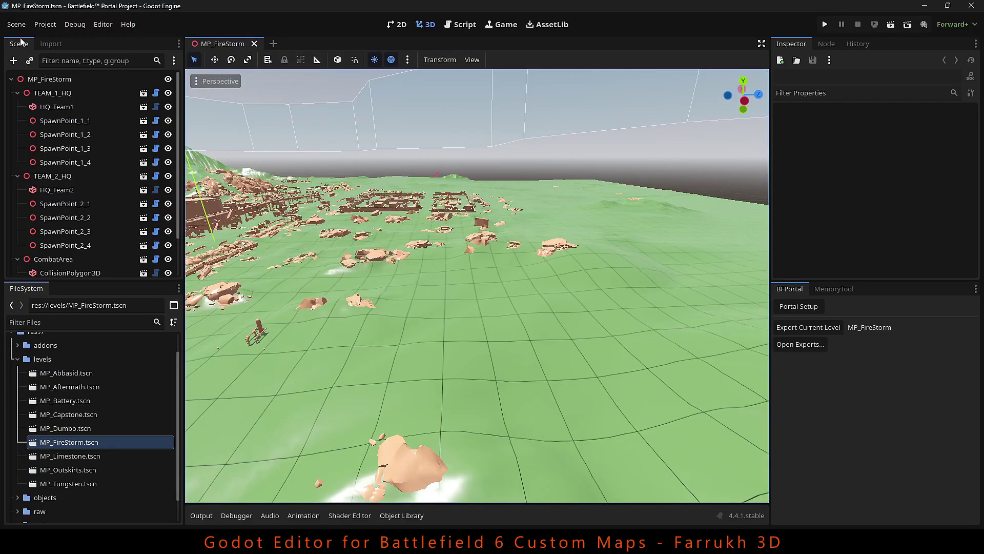
# - Save a copy of the FireStorm scene as MP_Custom.tscn in the levels folder
pyautogui.click(17, 26)
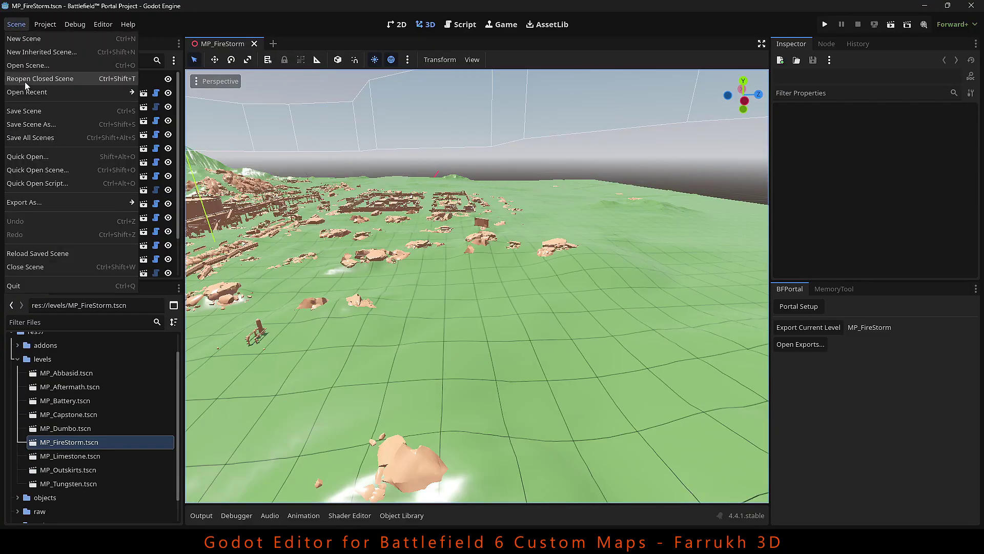
pyautogui.click(34, 126)
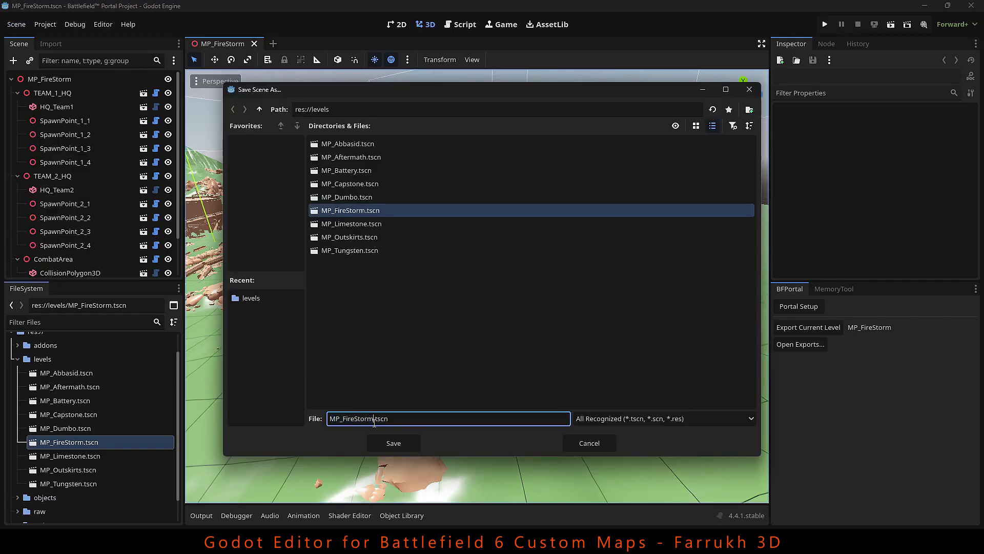
pyautogui.press('BackSpace')
pyautogui.click(407, 444)
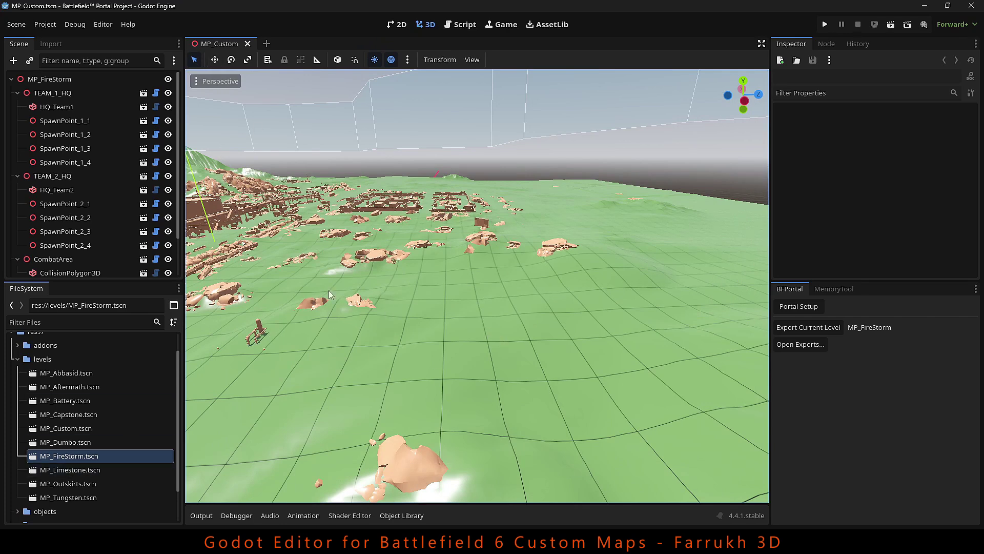
# - Open the Object Library and compare the asset collections of the different maps, including MP_FireStorm and MP_Limestone
pyautogui.click(395, 515)
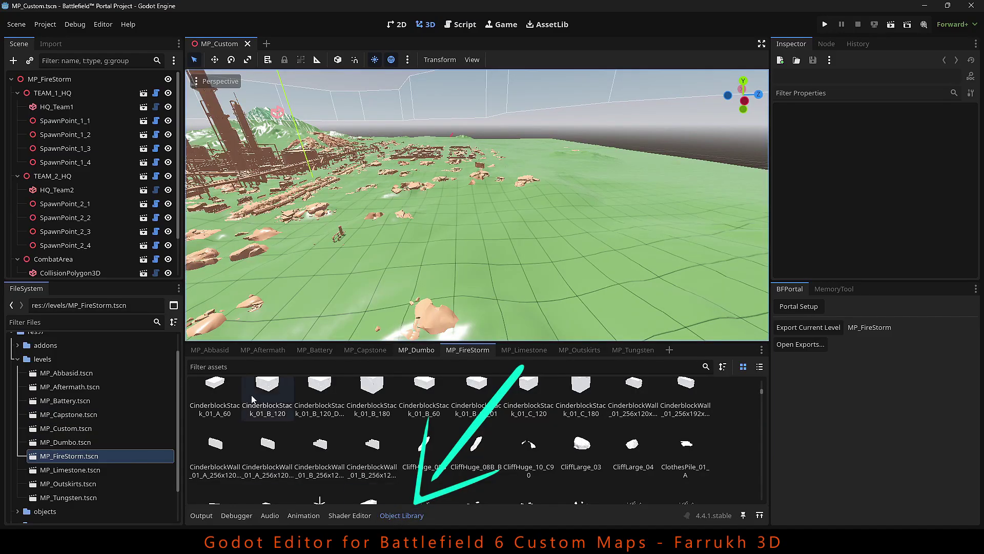
pyautogui.click(202, 353)
pyautogui.click(365, 350)
pyautogui.click(417, 350)
pyautogui.click(465, 349)
pyautogui.click(524, 350)
pyautogui.click(579, 350)
pyautogui.click(634, 349)
pyautogui.click(524, 350)
pyautogui.click(475, 351)
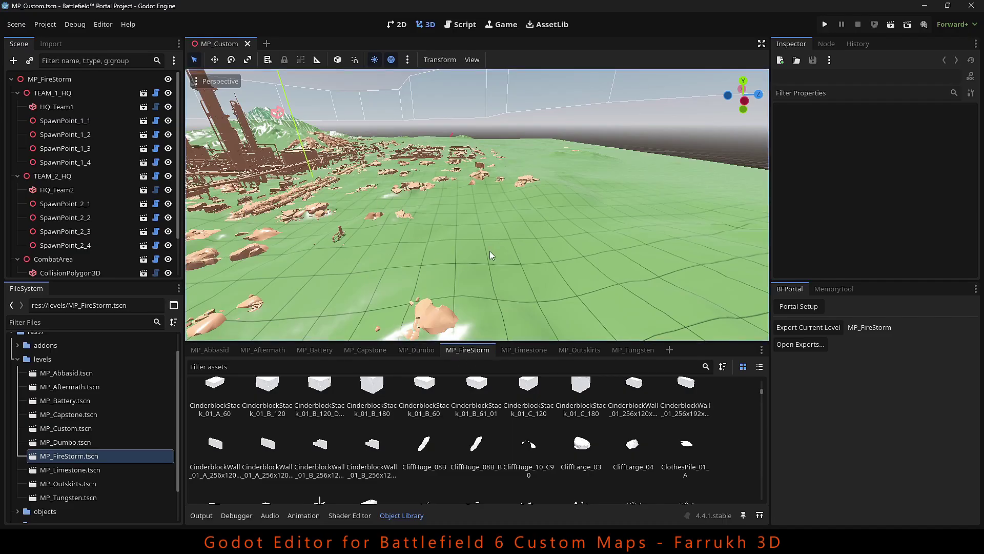
pyautogui.click(529, 351)
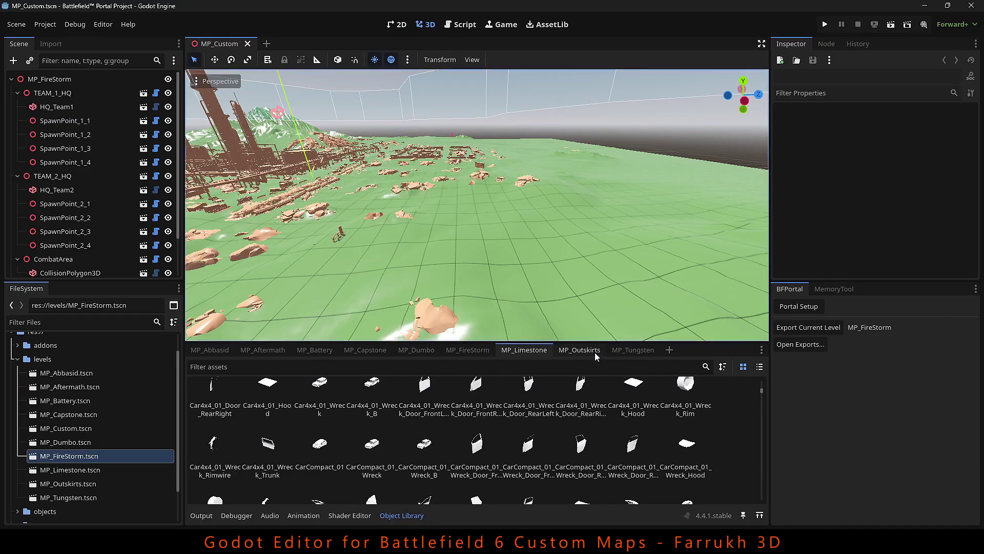
pyautogui.click(456, 350)
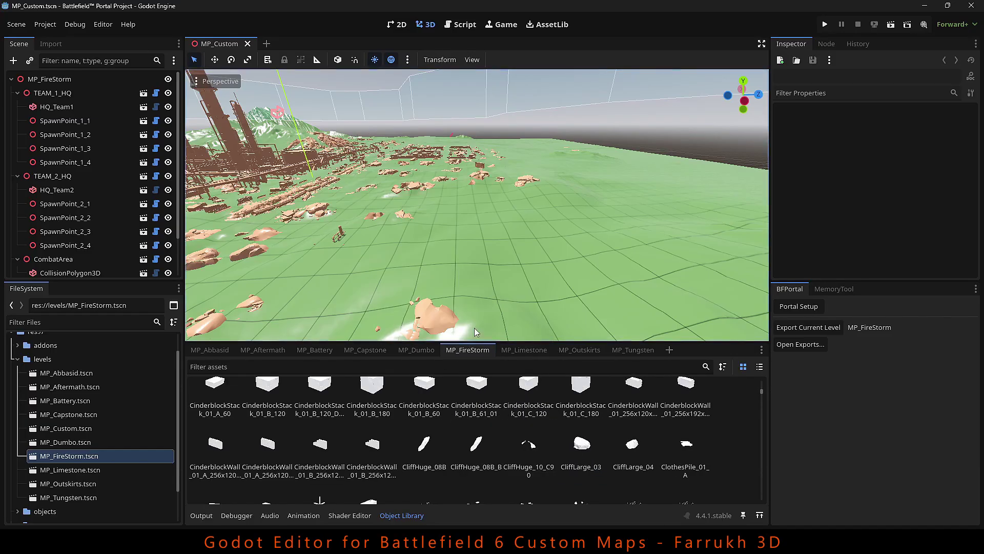
# - Try to place the Car4x4_01_Wreck_Hood asset from the MP_Limestone collection on the open terrain
pyautogui.click(513, 349)
pyautogui.moveTo(636, 390); pyautogui.dragTo(464, 272)
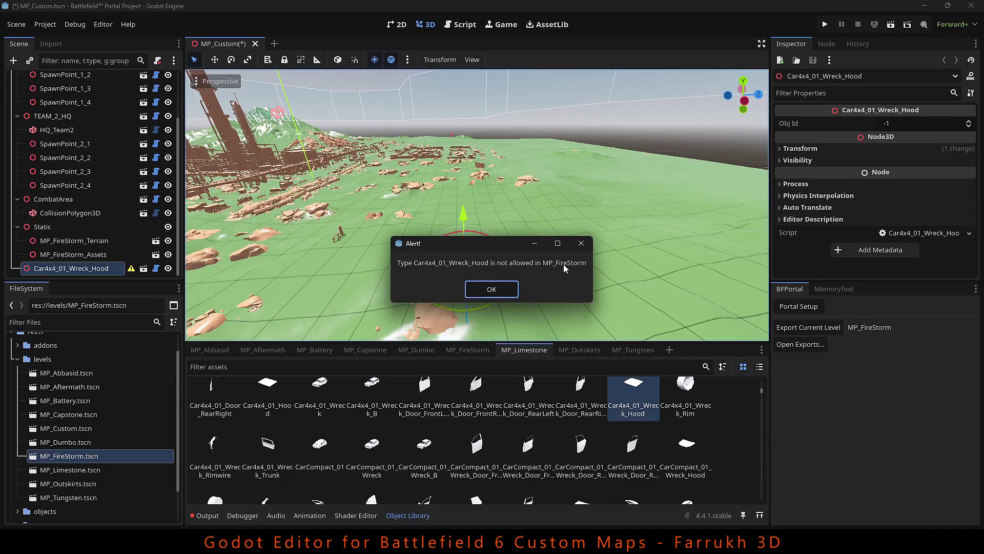
pyautogui.click(487, 291)
# - Return to the MP_FireStorm asset collection and delete the Car4x4_01_Wreck_Hood node from the scene
pyautogui.click(476, 350)
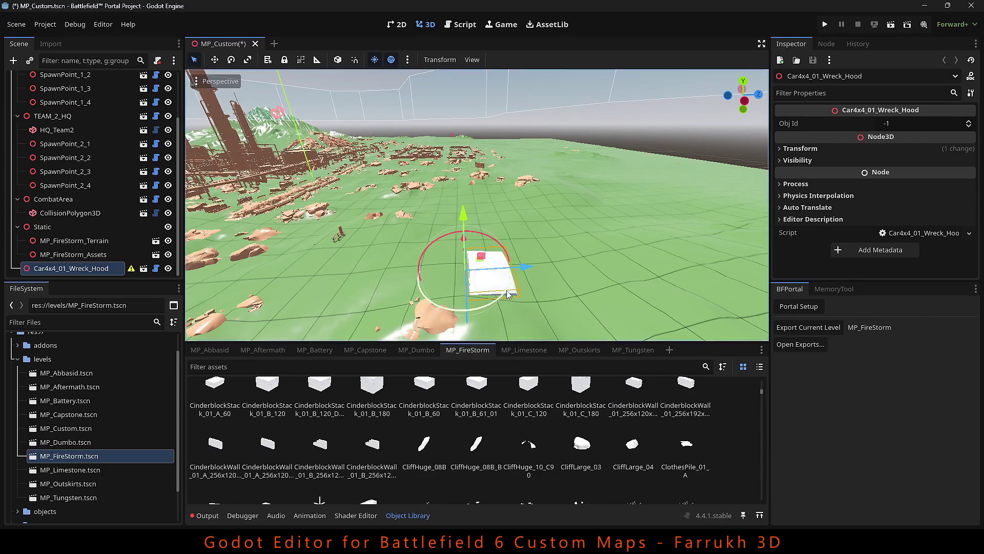
pyautogui.press('Delete')
pyautogui.click(468, 285)
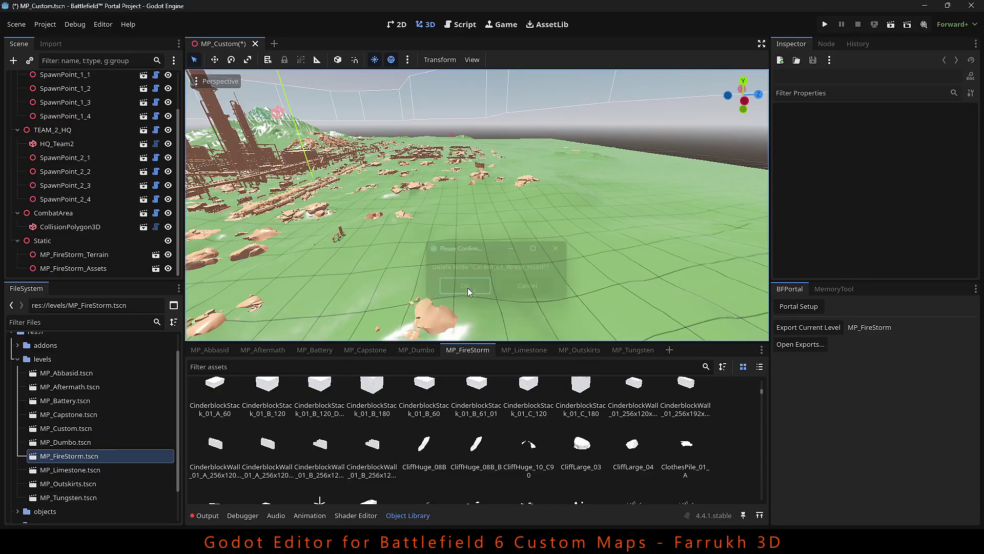
# - Find ConstructionSite_02_B among the MP_FireStorm assets and place it on the open terrain
pyautogui.scroll(1, 477, 394)
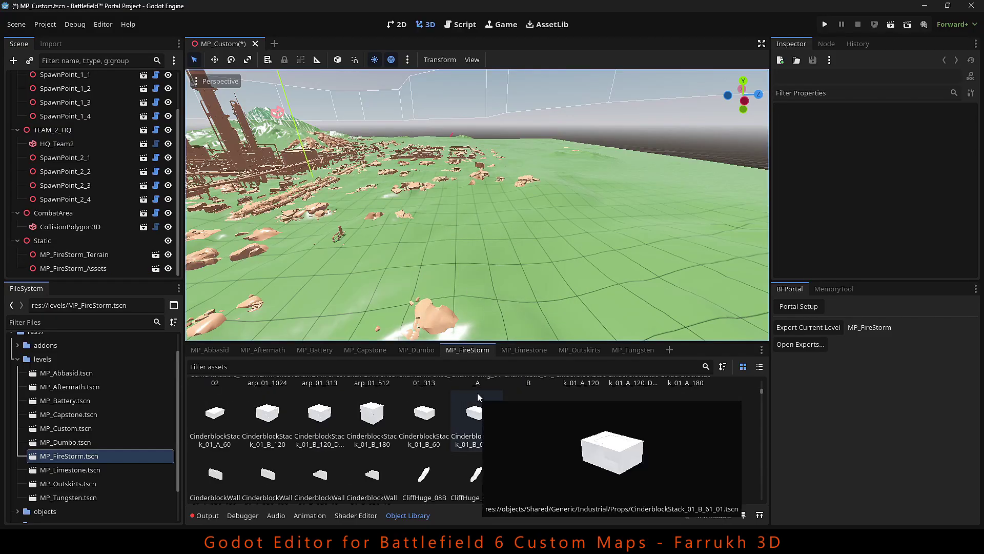
pyautogui.scroll(-1, 423, 436)
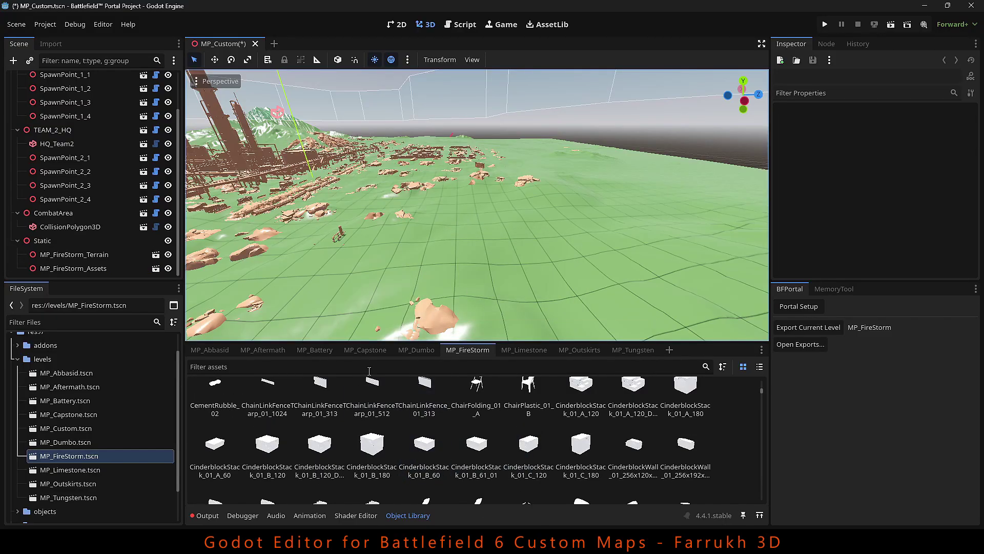
pyautogui.scroll(-6, 424, 435)
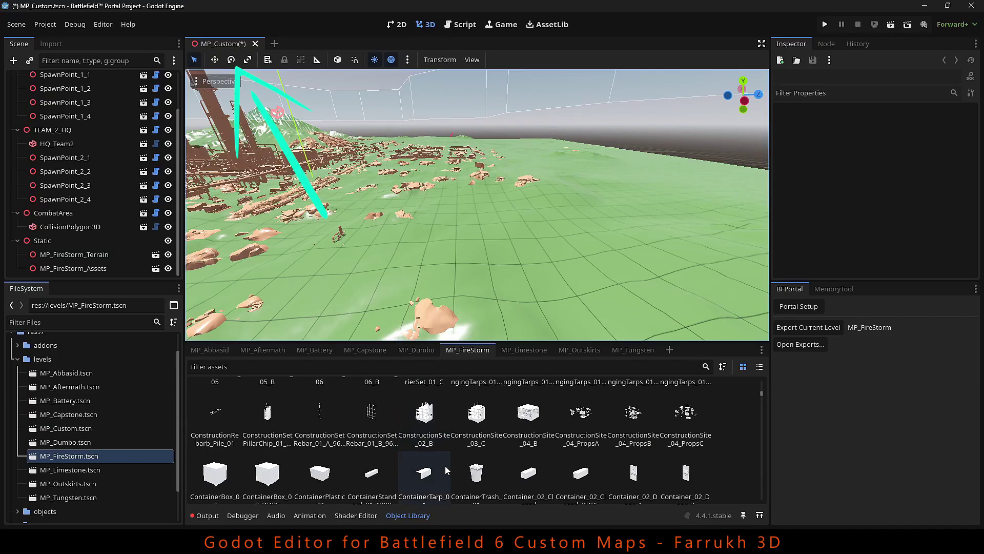
pyautogui.click(425, 414)
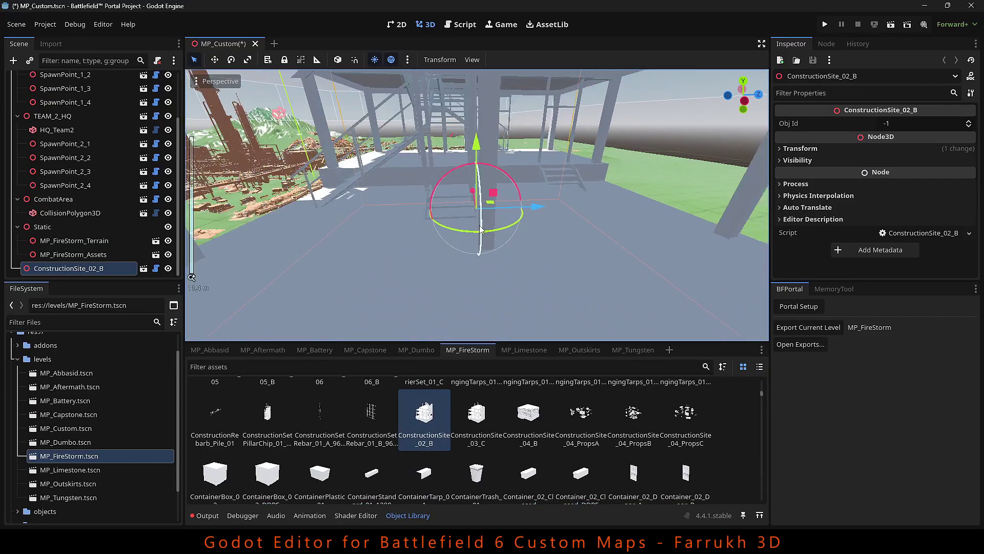
# - Move the ConstructionSite_02_B building to a different spot on the open terrain
pyautogui.scroll(-5, 473, 232)
pyautogui.moveTo(471, 233); pyautogui.dragTo(571, 275, button='middle')
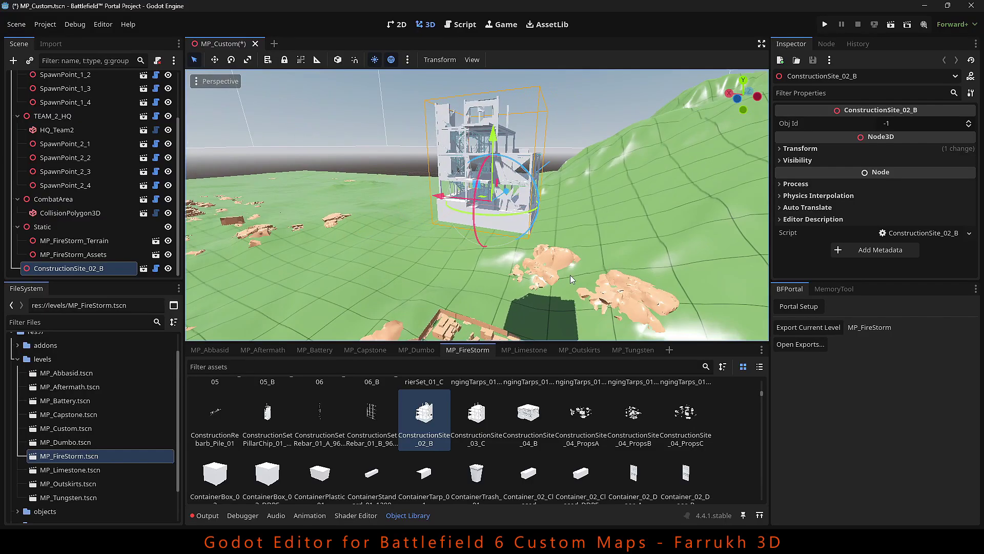
pyautogui.moveTo(496, 186)
pyautogui.mouseDown()
pyautogui.moveTo(487, 154)
pyautogui.moveTo(476, 215)
pyautogui.moveTo(492, 169)
pyautogui.moveTo(485, 290)
pyautogui.moveTo(482, 251)
pyautogui.moveTo(462, 241)
pyautogui.moveTo(308, 205)
pyautogui.moveTo(303, 195)
pyautogui.moveTo(308, 232)
pyautogui.mouseUp()
pyautogui.scroll(5, 390, 238)
pyautogui.moveTo(389, 237); pyautogui.dragTo(436, 217, button='middle')
pyautogui.scroll(8, 667, 177)
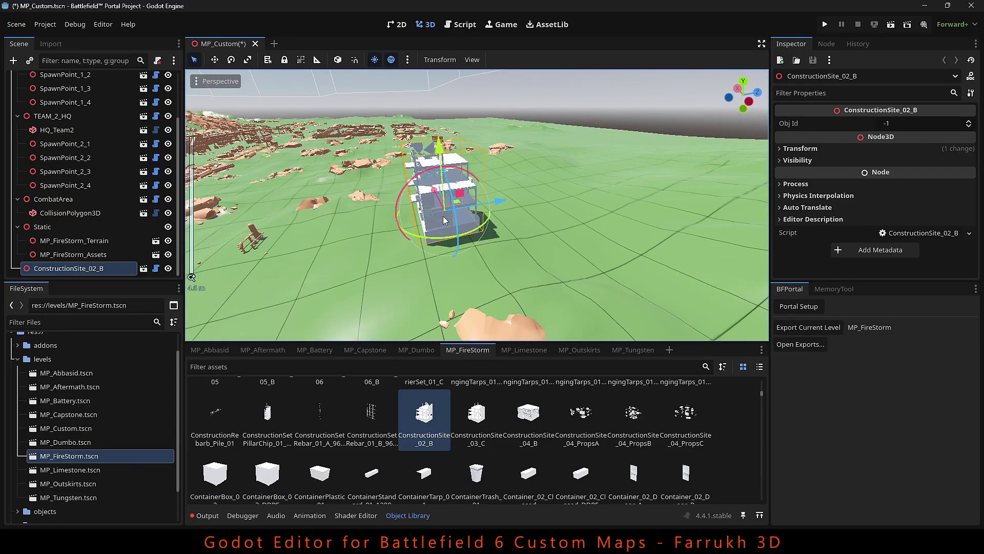
# - Inspect the ConstructionSite_02_B building up close, then delete its node from the scene
pyautogui.press('f')
pyautogui.scroll(-15, 445, 217)
pyautogui.moveTo(472, 273); pyautogui.dragTo(579, 270, button='middle')
pyautogui.press('Delete')
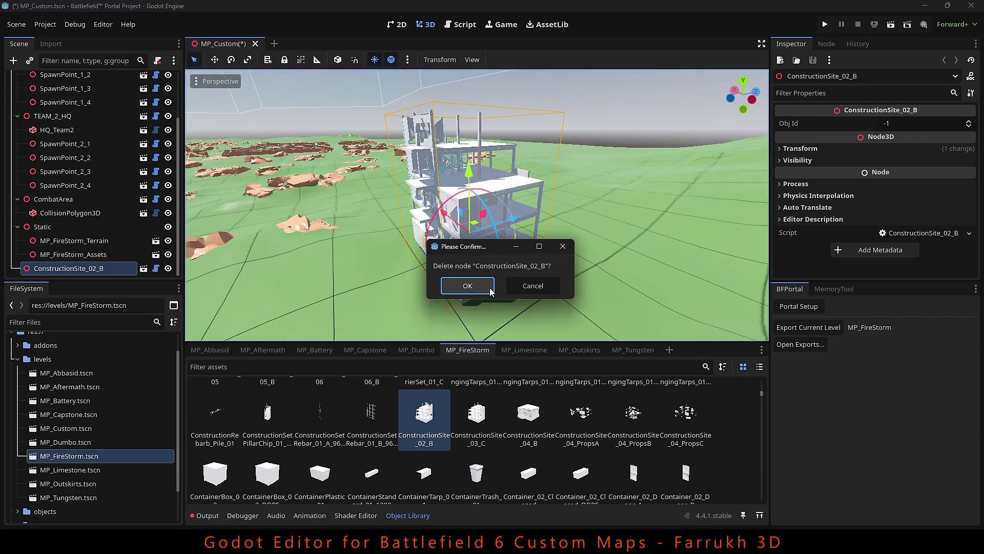
pyautogui.press('Return')
# - Filter the MP_FireStorm assets by "floor" and place FiringRange_Floor_01 on the open terrain
pyautogui.scroll(-8, 485, 225)
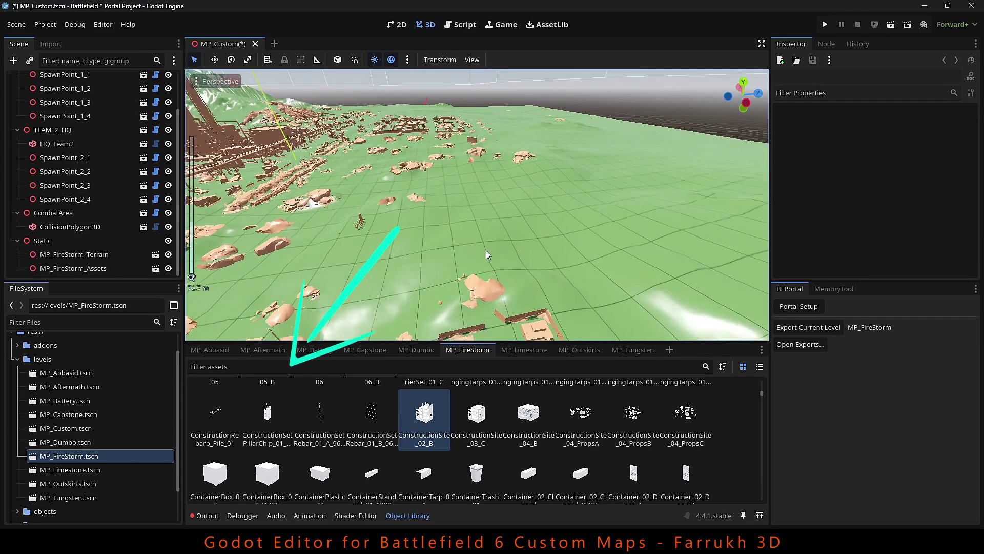
pyautogui.click(393, 367)
pyautogui.write('floor')
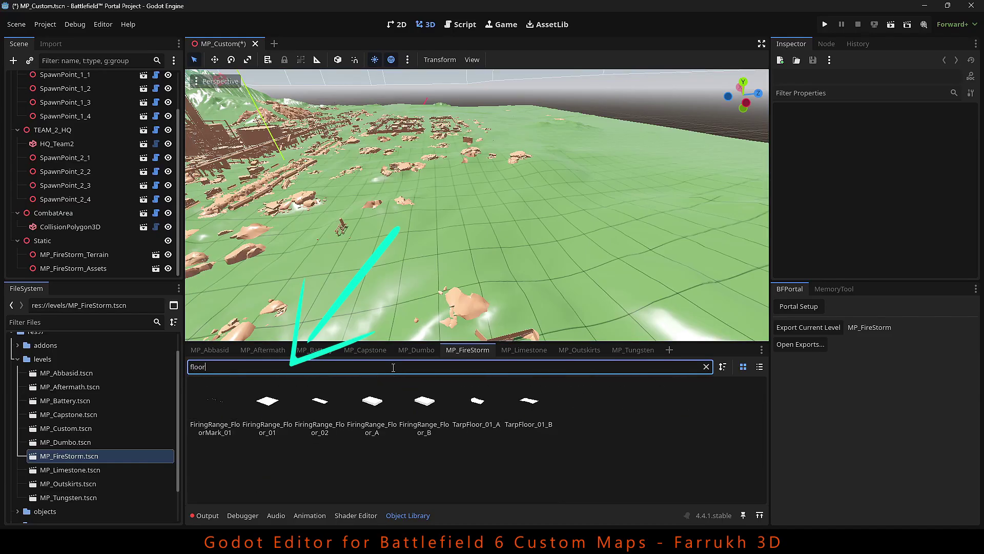
pyautogui.moveTo(267, 402); pyautogui.dragTo(356, 263)
pyautogui.scroll(-10, 441, 228)
pyautogui.scroll(6, 456, 223)
pyautogui.scroll(2, 456, 223)
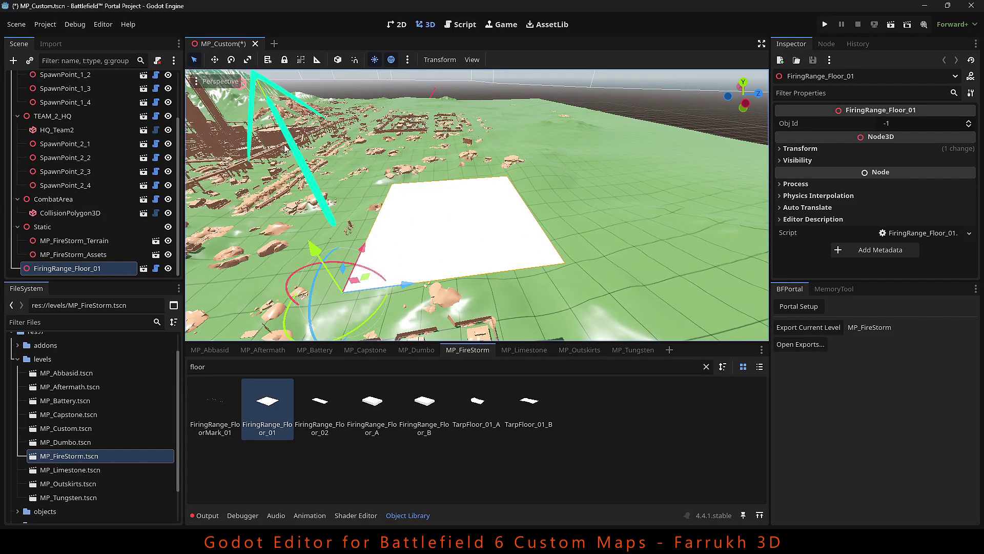
# - Try to scale the FiringRange_Floor_01 platform freehand in the viewport and undo the change
pyautogui.click(248, 60)
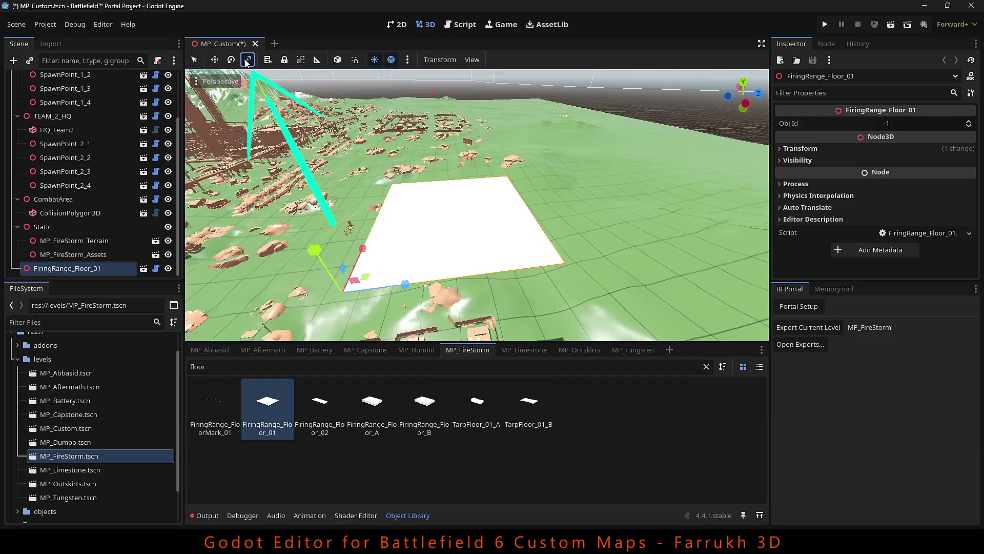
pyautogui.moveTo(343, 293); pyautogui.dragTo(341, 292)
pyautogui.hotkey('ctrl', 'z')
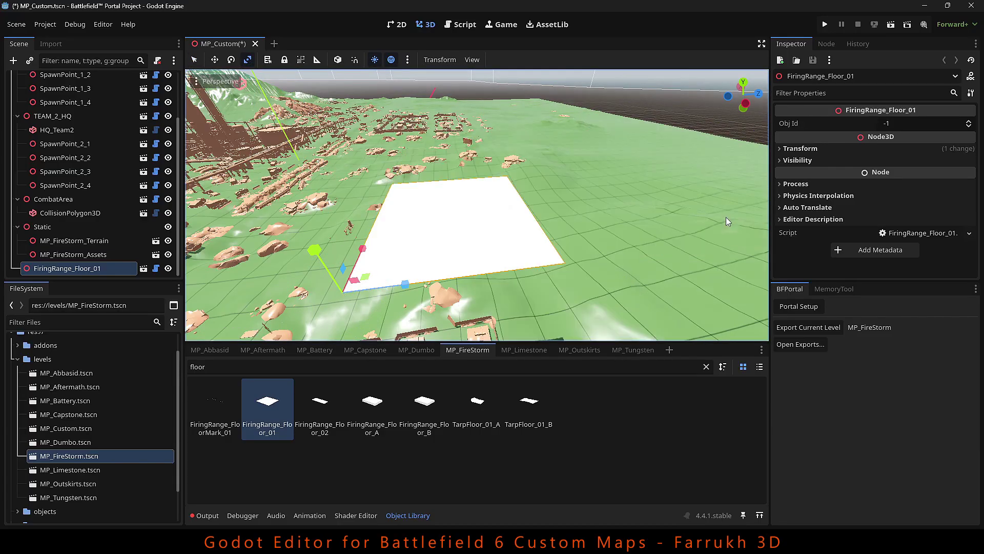
# - Set the scale of FiringRange_Floor_01 to 2 on all axes in its Transform properties
pyautogui.click(800, 149)
pyautogui.click(801, 237)
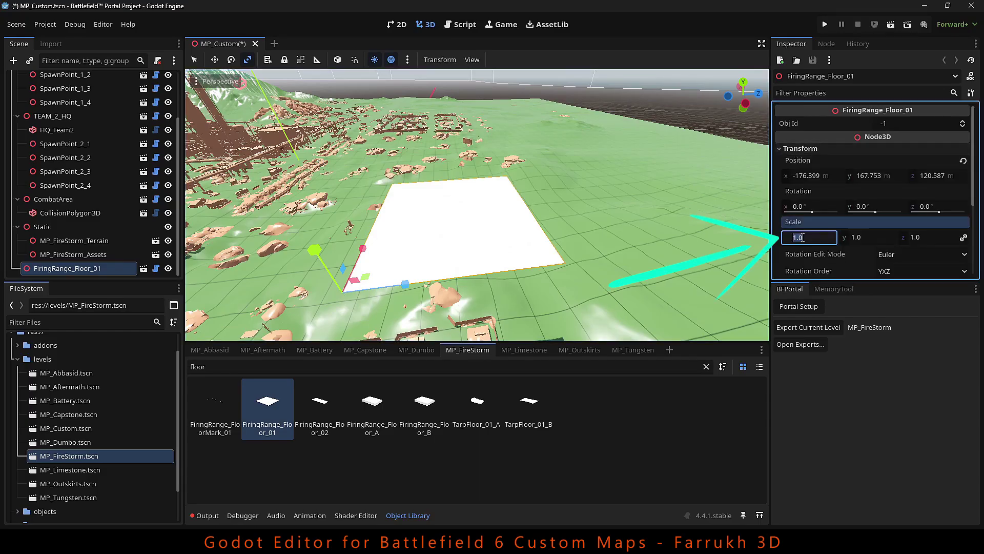
pyautogui.write('2')
pyautogui.press('Return')
pyautogui.scroll(-3, 439, 235)
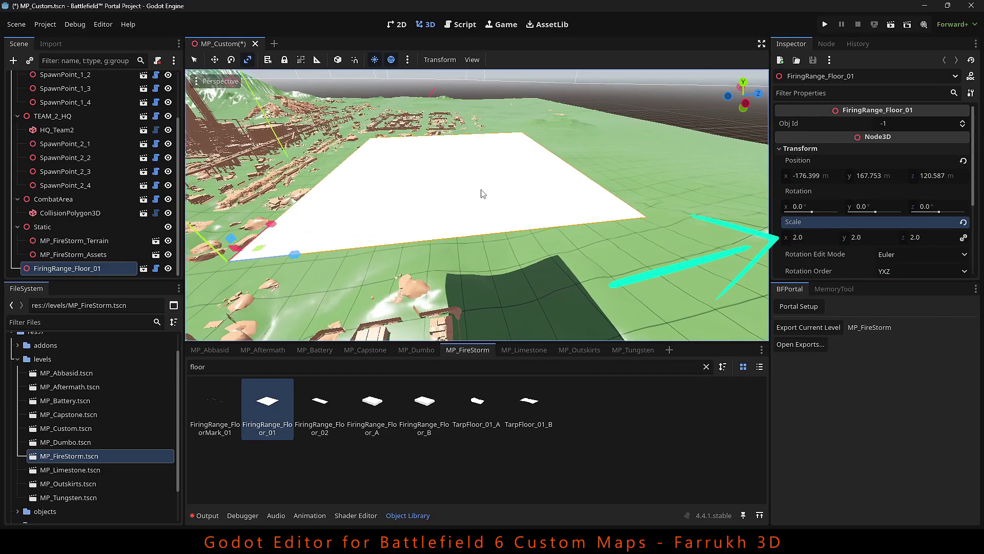
pyautogui.moveTo(483, 183); pyautogui.dragTo(463, 193, button='middle')
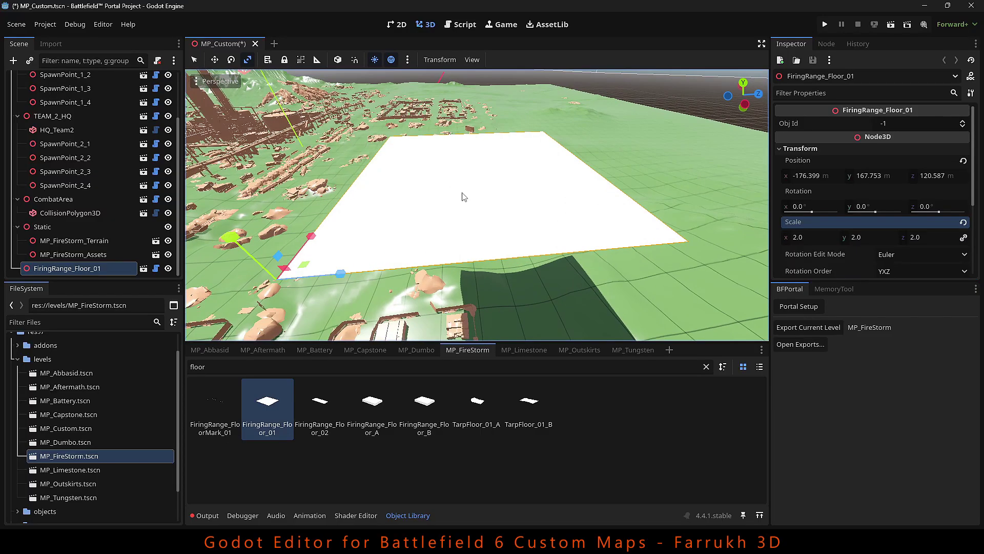
# - Clear the asset filter, place BarrierHesco_01_64x60 on the white floor and adjust its height
pyautogui.click(706, 367)
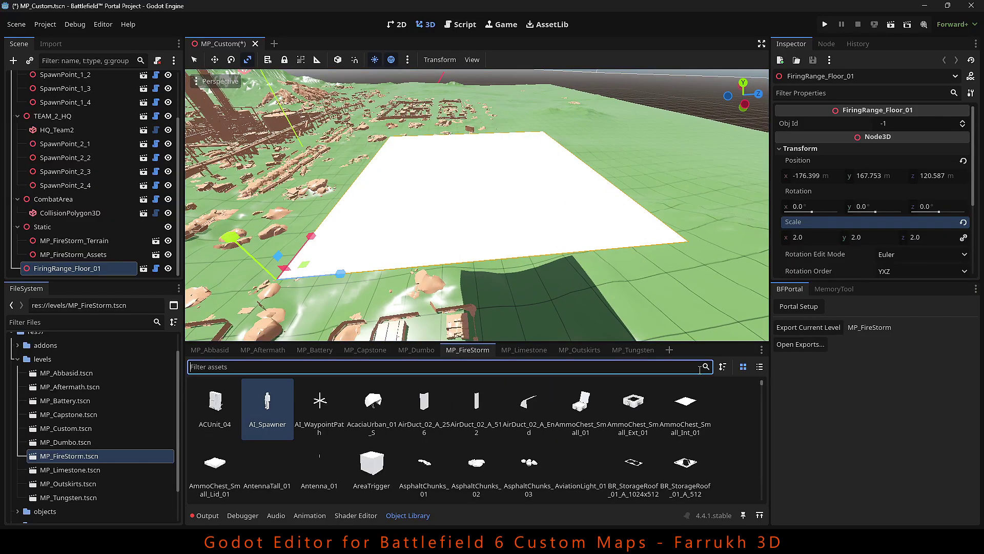
pyautogui.scroll(-3, 506, 453)
pyautogui.scroll(-1, 506, 453)
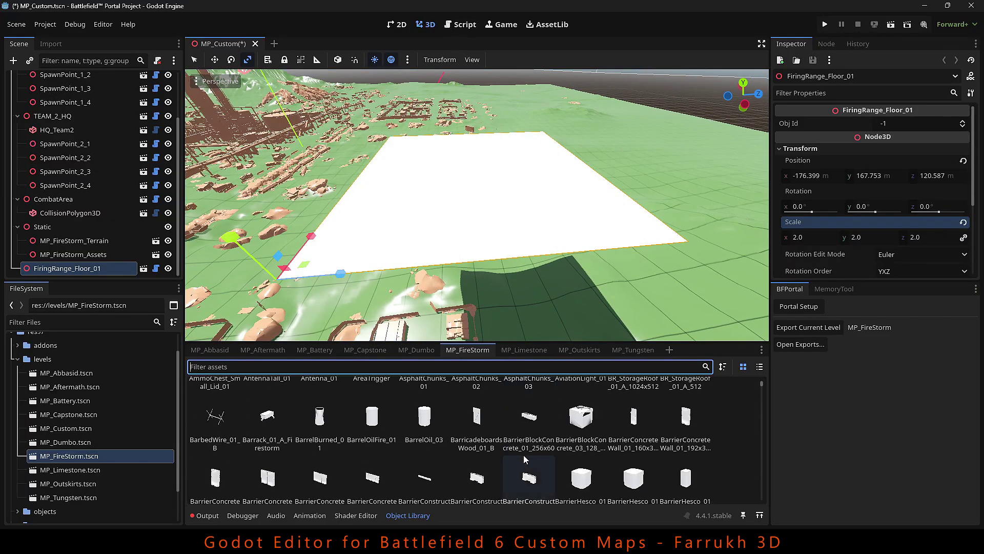
pyautogui.moveTo(279, 451)
pyautogui.scroll(-3, 287, 449)
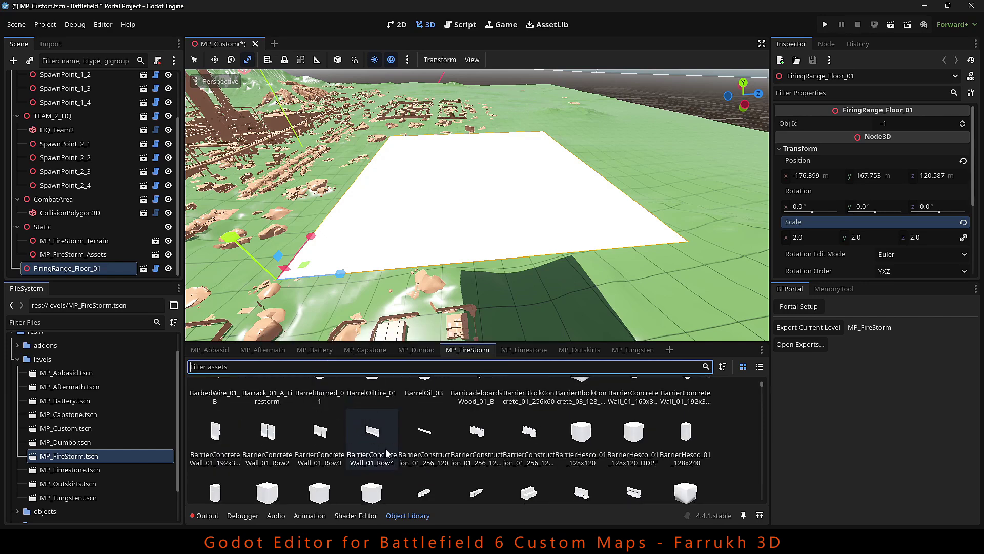
pyautogui.moveTo(321, 441); pyautogui.dragTo(505, 191)
pyautogui.press('f')
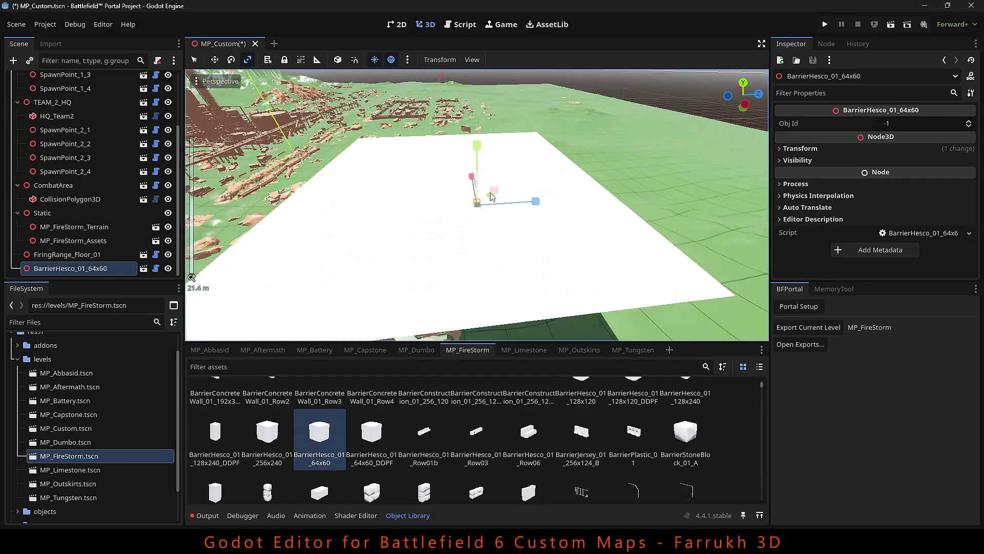
pyautogui.scroll(4, 537, 205)
pyautogui.press('w')
pyautogui.moveTo(477, 145); pyautogui.dragTo(479, 136)
# - Place BarrierJersey_01_256x124_B on the white floor near the Hesco barrier and turn off the preview environment
pyautogui.moveTo(586, 443); pyautogui.dragTo(402, 272)
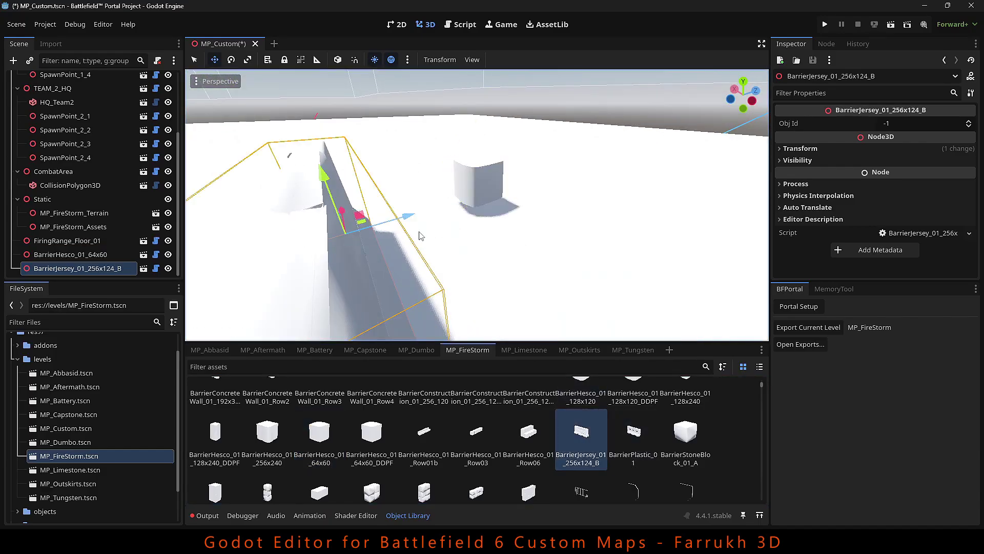
pyautogui.scroll(-3, 408, 280)
pyautogui.moveTo(408, 280); pyautogui.dragTo(502, 333, button='middle')
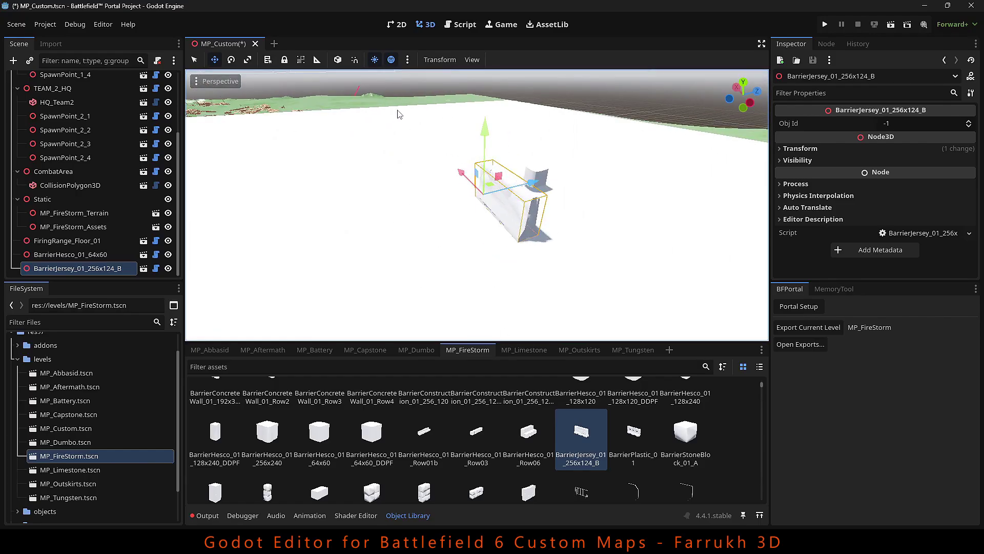
pyautogui.click(393, 61)
pyautogui.moveTo(596, 239); pyautogui.dragTo(469, 224, button='middle')
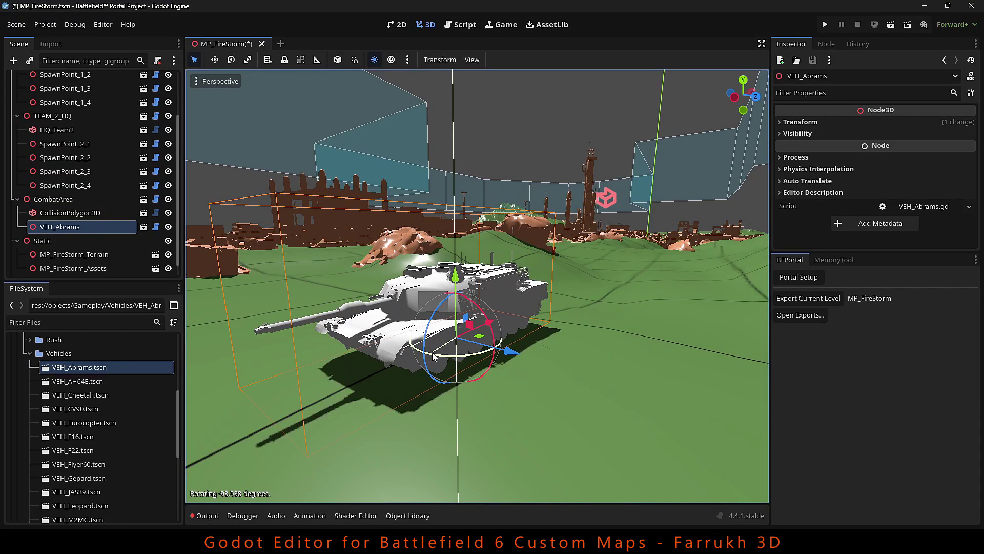
# - Duplicate the VEH_Abrams tank in the MP_FireStorm scene and move the copy along the Z axis
pyautogui.hotkey('ctrl', 'd')
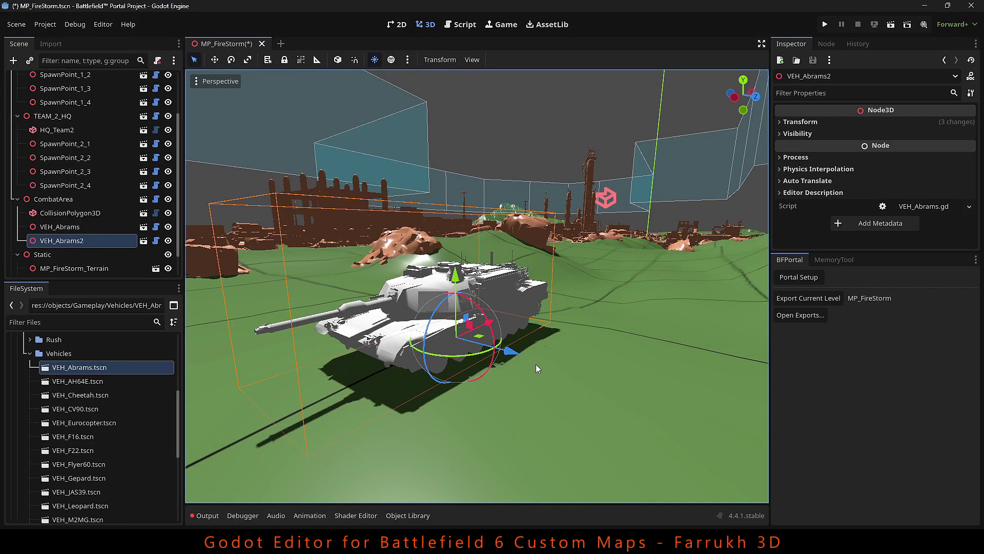
pyautogui.moveTo(515, 354); pyautogui.dragTo(747, 425)
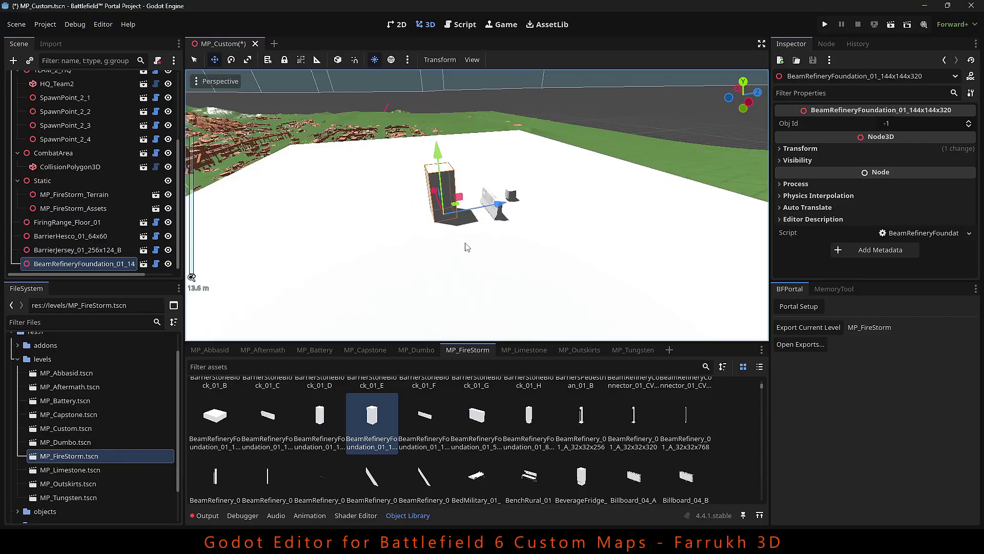
# - Place CinderblockStack_01_A_120, CinderblockStack_01_A_180 and CinderblockStack_01_A_120_DDPF on the white floor of MP_Custom
pyautogui.scroll(-5, 551, 473)
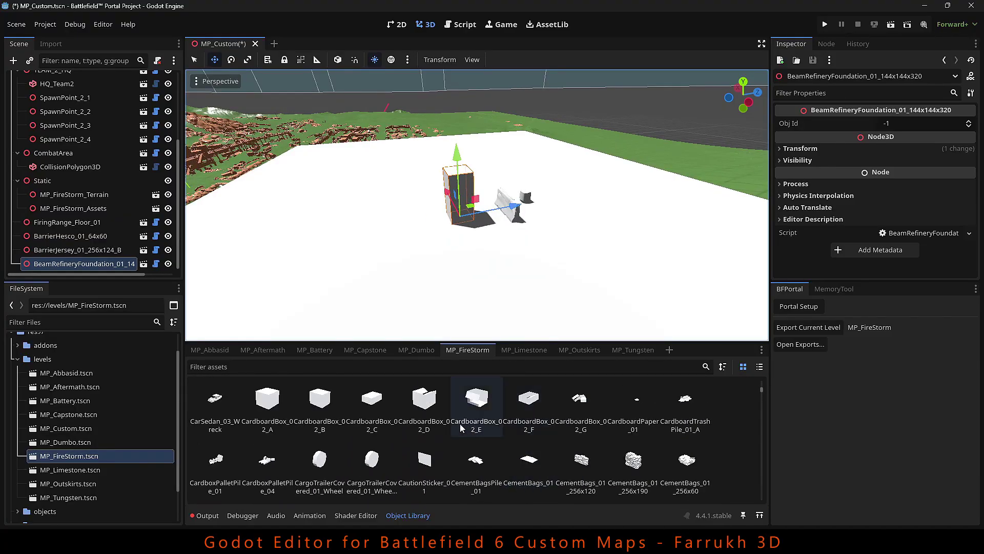
pyautogui.click(576, 449)
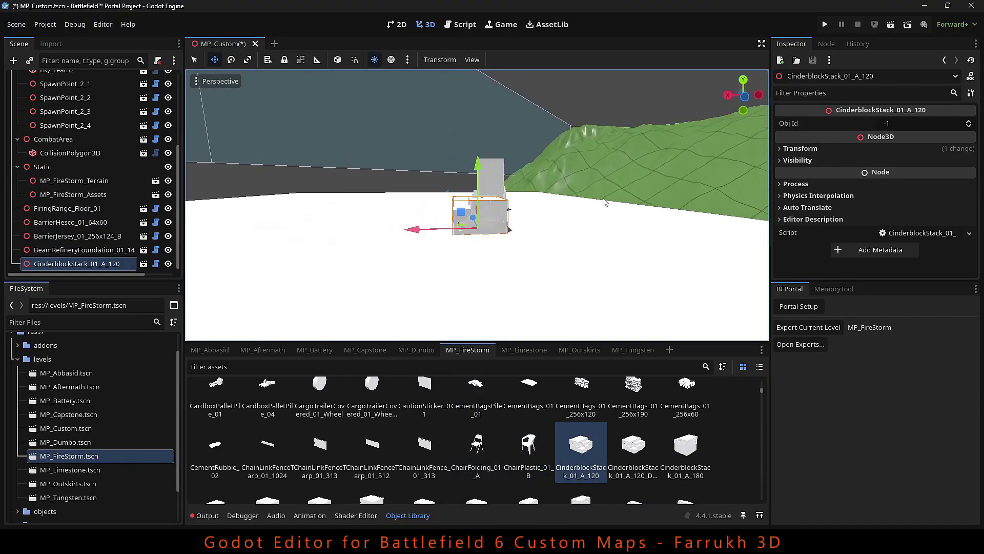
pyautogui.scroll(-1, 683, 420)
pyautogui.click(631, 415)
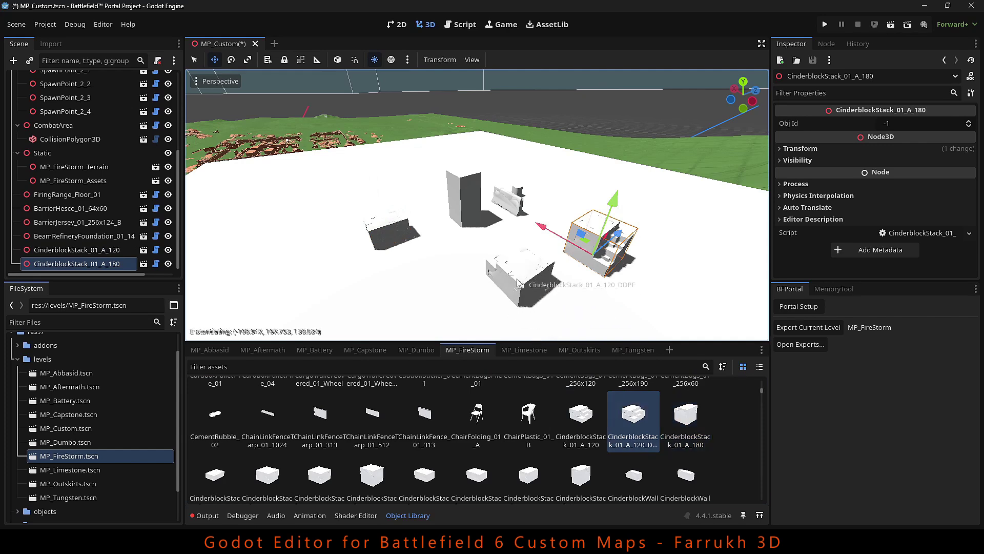
# - Set the scale of CinderblockStack_01_A_120_DDPF to 3 on all axes
pyautogui.press('e')
pyautogui.scroll(-3, 530, 289)
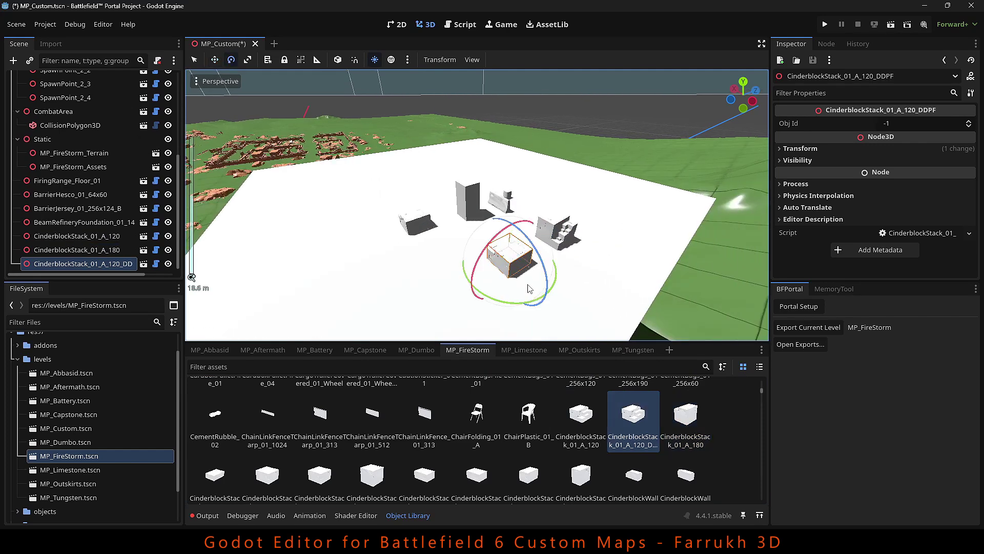
pyautogui.click(800, 148)
pyautogui.click(810, 237)
pyautogui.write('3')
pyautogui.press('Return')
# - Move the enlarged cinderblock stack toward a corner of the white floor and rotate it to about -39.5° about Y
pyautogui.press('w')
pyautogui.moveTo(515, 252); pyautogui.dragTo(439, 208)
pyautogui.moveTo(481, 244); pyautogui.dragTo(451, 256)
pyautogui.moveTo(505, 280); pyautogui.dragTo(436, 285, button='middle')
pyautogui.scroll(10, 438, 266)
pyautogui.keyDown('shift'); pyautogui.moveTo(441, 234); pyautogui.dragTo(509, 196, button='middle'); pyautogui.keyUp('shift')
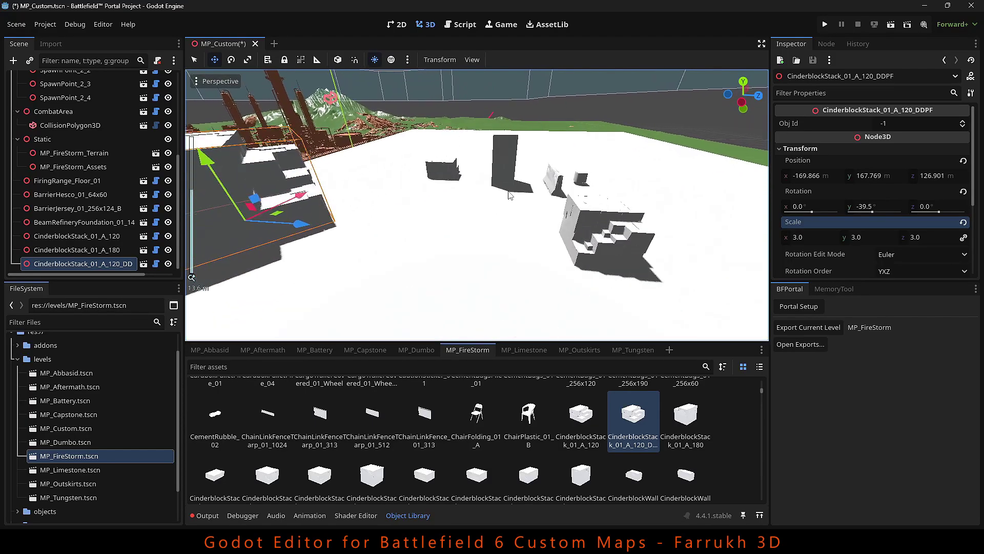
pyautogui.scroll(-10, 509, 194)
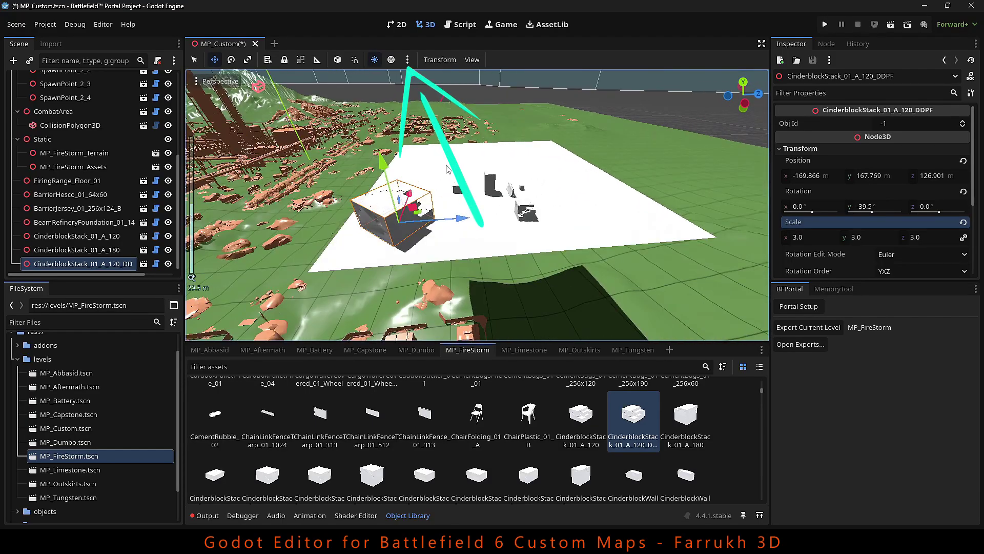
# - Toggle the preview sunlight off and on, adjust its direction and pick a dimmer sun color
pyautogui.click(375, 61)
pyautogui.click(375, 61)
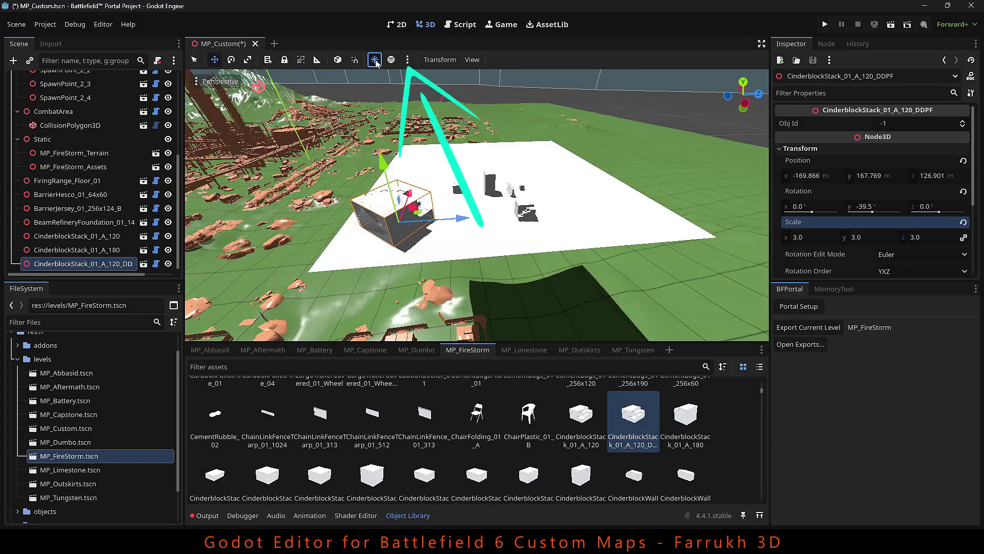
pyautogui.click(408, 61)
pyautogui.moveTo(355, 141)
pyautogui.mouseDown()
pyautogui.moveTo(437, 153)
pyautogui.moveTo(421, 145)
pyautogui.mouseUp()
pyautogui.click(377, 228)
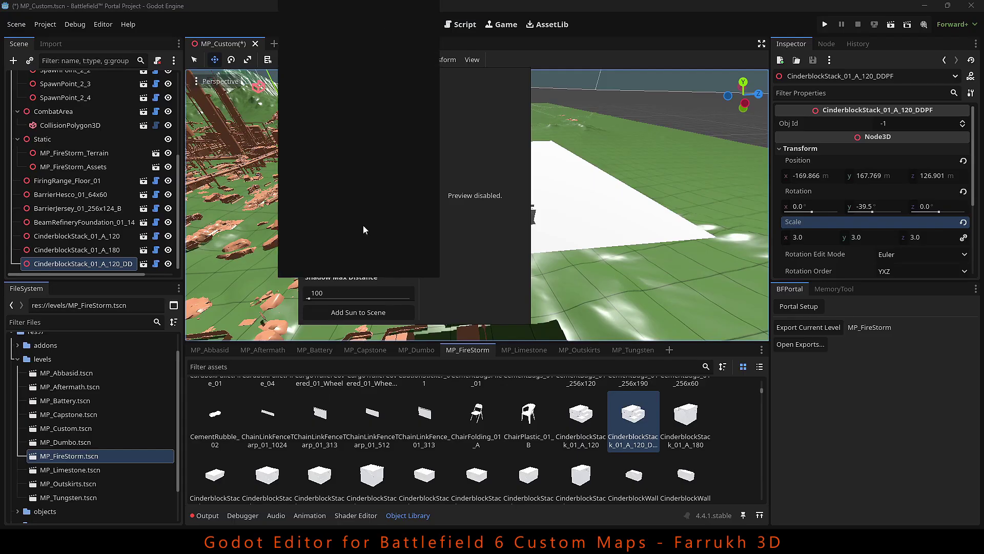
pyautogui.moveTo(425, 66); pyautogui.dragTo(424, 56)
pyautogui.moveTo(393, 85); pyautogui.dragTo(338, 83)
pyautogui.moveTo(425, 47); pyautogui.dragTo(424, 34)
pyautogui.moveTo(370, 70); pyautogui.dragTo(312, 55)
pyautogui.click(629, 282)
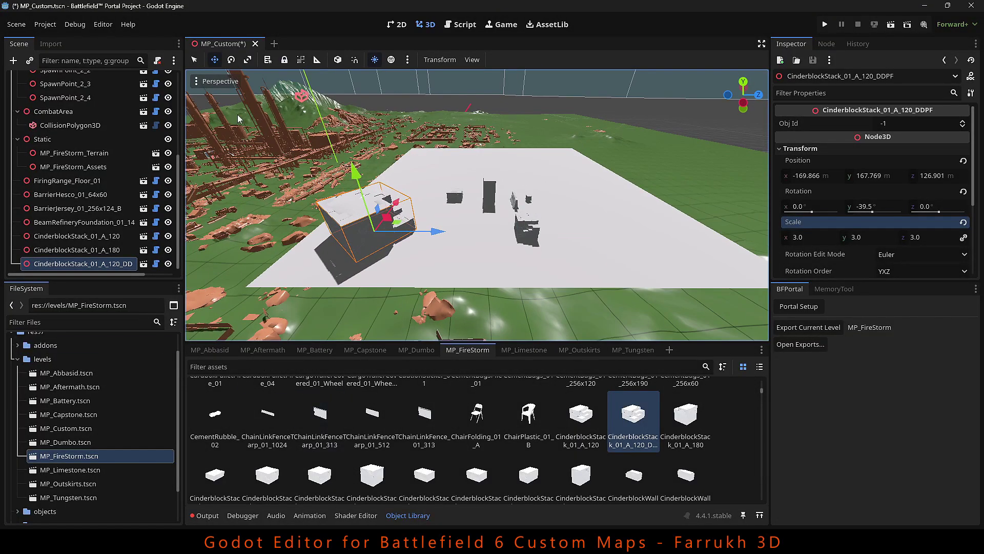
# - Examine the floor with its placed props and the surrounding refinery area to see where the team HQs are
pyautogui.moveTo(463, 201); pyautogui.dragTo(455, 215, button='middle')
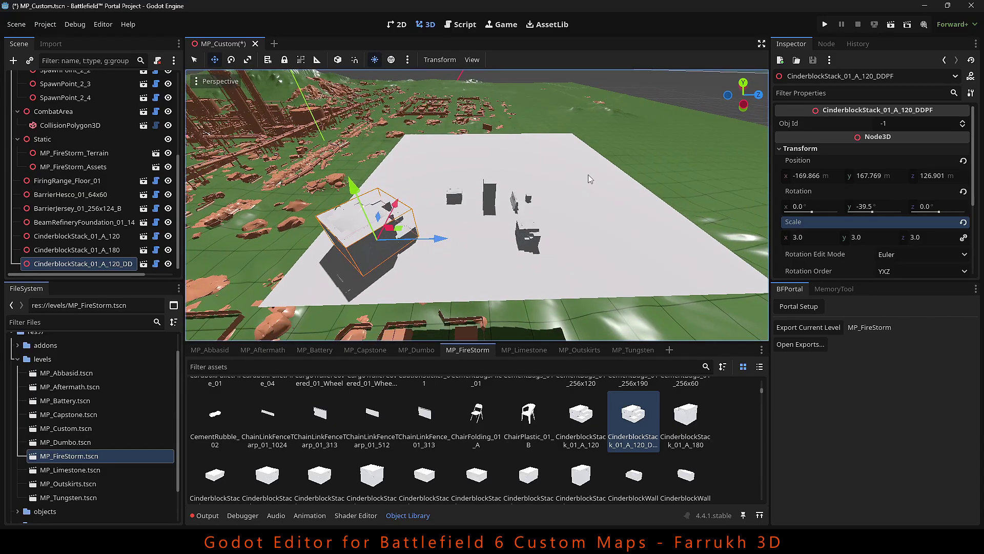
pyautogui.keyDown('shift'); pyautogui.moveTo(588, 174); pyautogui.dragTo(549, 170, button='middle'); pyautogui.keyUp('shift')
pyautogui.scroll(-8, 502, 225)
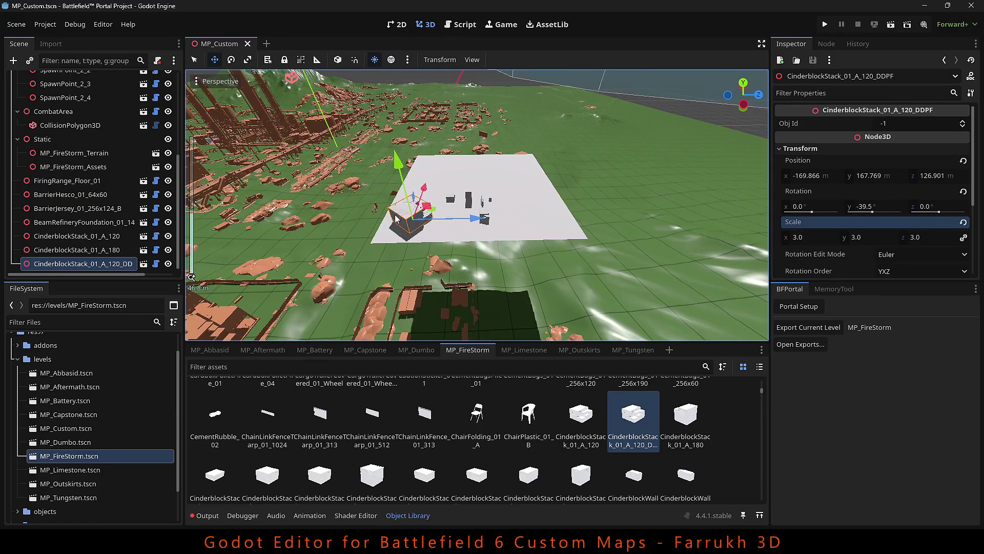
pyautogui.keyDown('shift'); pyautogui.moveTo(395, 216); pyautogui.dragTo(564, 211, button='middle'); pyautogui.keyUp('shift')
pyautogui.scroll(-6, 559, 207)
pyautogui.keyDown('shift'); pyautogui.moveTo(354, 177); pyautogui.dragTo(505, 231, button='middle'); pyautogui.keyUp('shift')
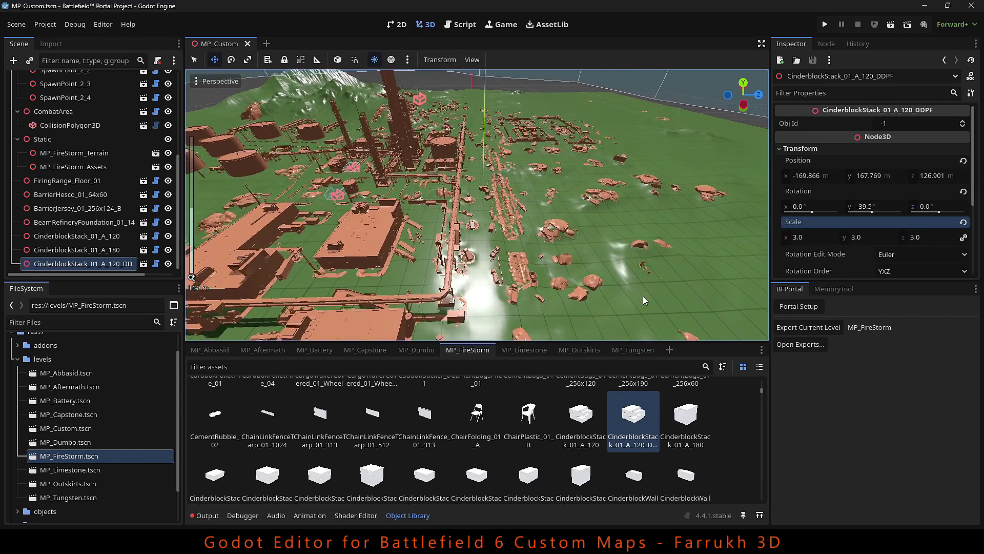
pyautogui.scroll(6, 71, 159)
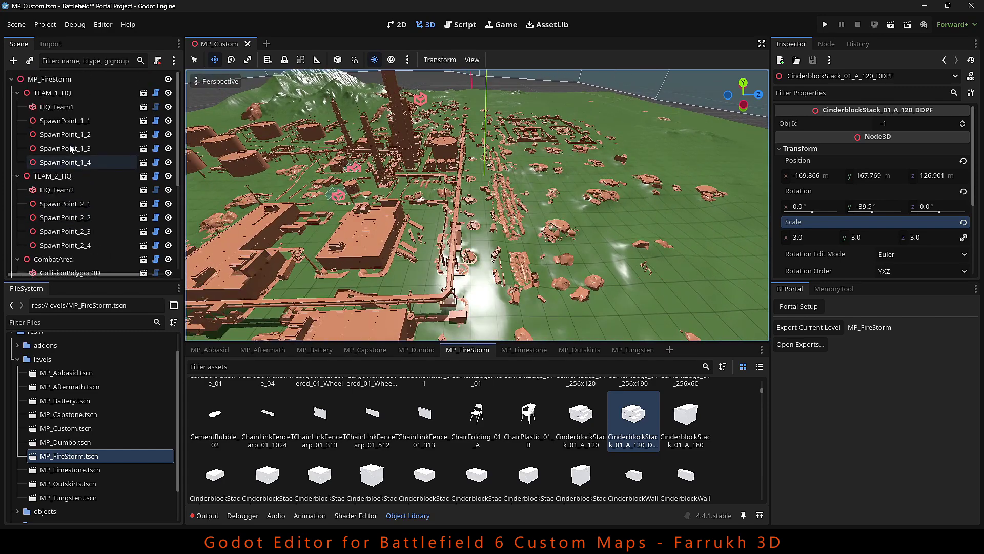
# - Move the TEAM_1_HQ node with its spawn points onto the white floor beside the placed barriers
pyautogui.doubleClick(33, 96)
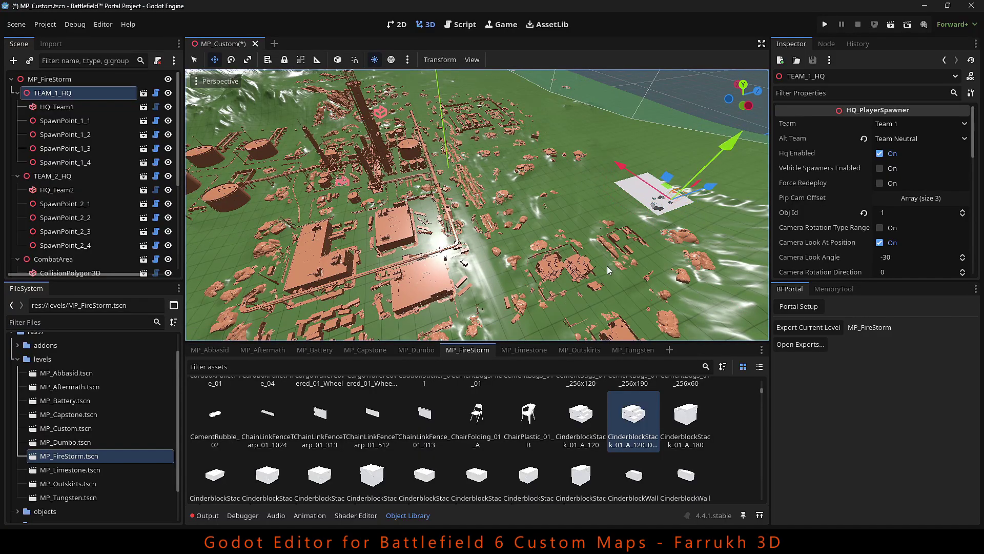
pyautogui.scroll(6, 458, 222)
pyautogui.moveTo(466, 158); pyautogui.dragTo(495, 92)
pyautogui.scroll(4, 494, 78)
pyautogui.moveTo(433, 110); pyautogui.dragTo(359, 71, button='middle')
pyautogui.moveTo(585, 227); pyautogui.dragTo(469, 227)
pyautogui.moveTo(469, 231); pyautogui.dragTo(407, 259, button='middle')
pyautogui.scroll(-14, 408, 259)
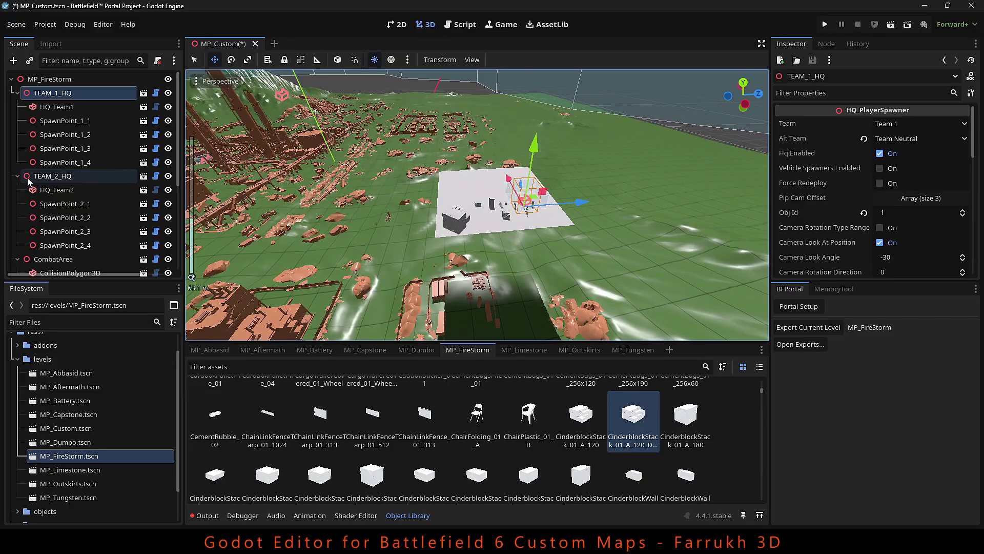
# - Move the TEAM_2_HQ node onto the white floor near the Team 1 HQ and lower it to floor level
pyautogui.click(28, 178)
pyautogui.scroll(-4, 328, 169)
pyautogui.moveTo(336, 158); pyautogui.dragTo(521, 183)
pyautogui.moveTo(521, 183); pyautogui.dragTo(510, 222, button='middle')
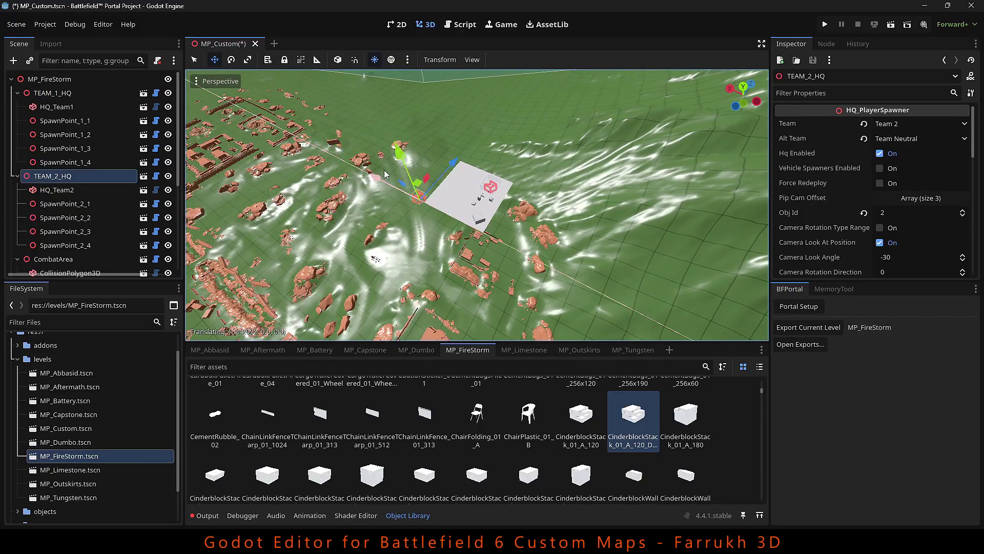
pyautogui.press('f')
pyautogui.scroll(14, 478, 213)
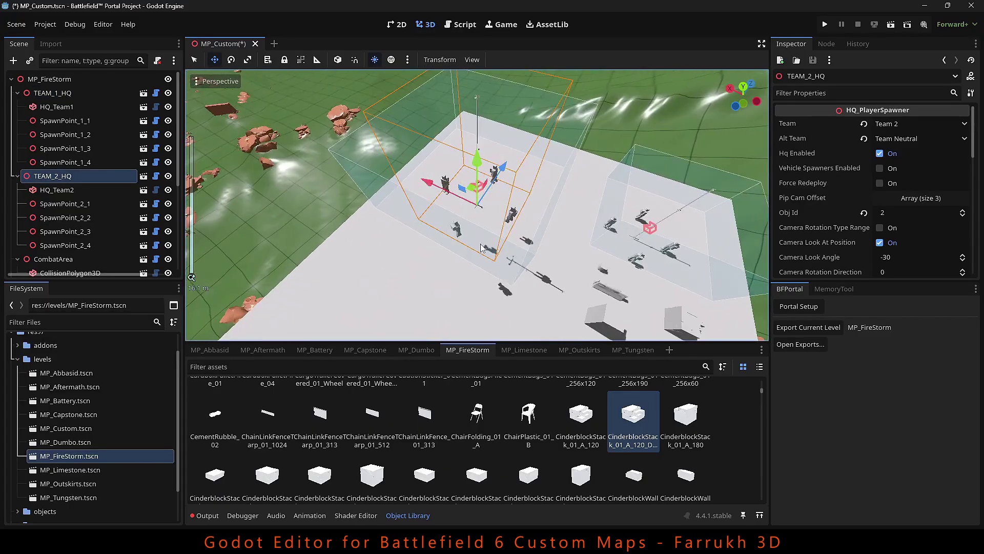
pyautogui.moveTo(478, 214); pyautogui.dragTo(473, 161, button='middle')
pyautogui.moveTo(476, 154); pyautogui.dragTo(477, 197)
pyautogui.scroll(4, 477, 281)
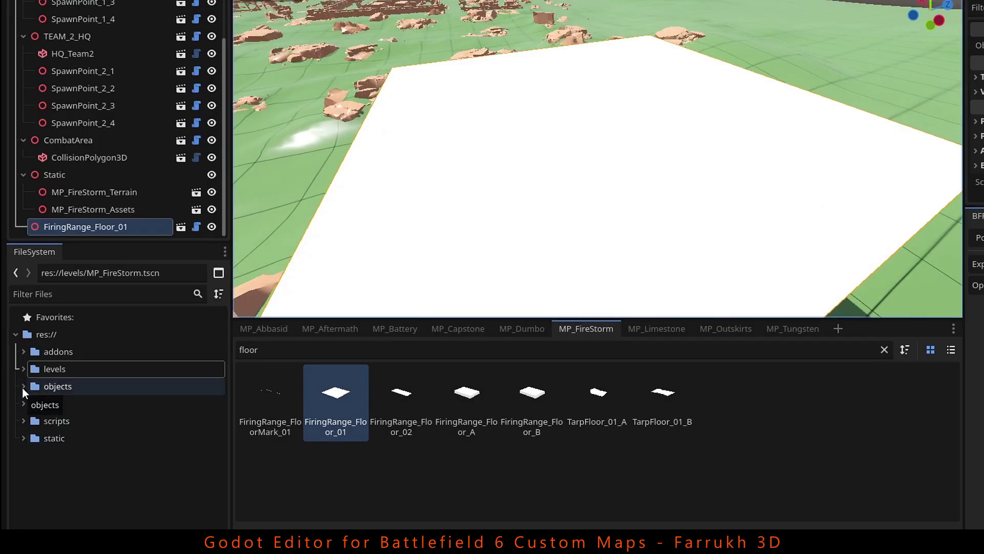
# - Place the VEH_Abrams and VEH_CV90 tanks from the Gameplay Vehicles objects onto the white floor
pyautogui.click(24, 387)
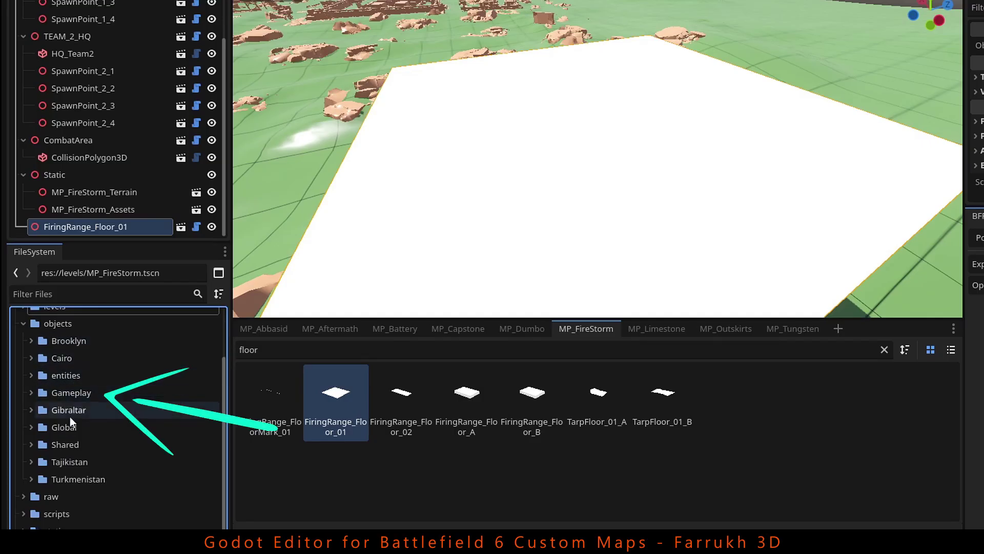
pyautogui.click(30, 427)
pyautogui.click(32, 428)
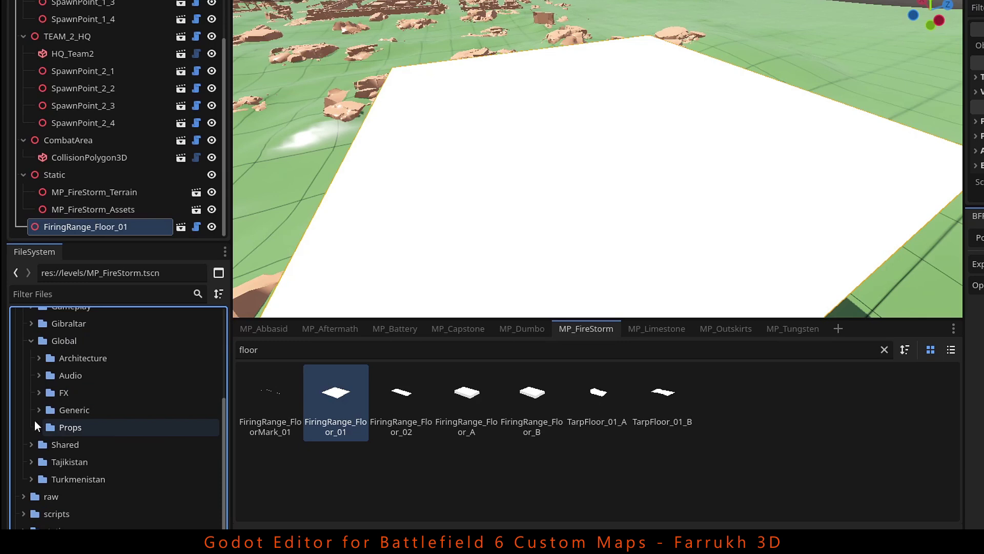
pyautogui.click(32, 393)
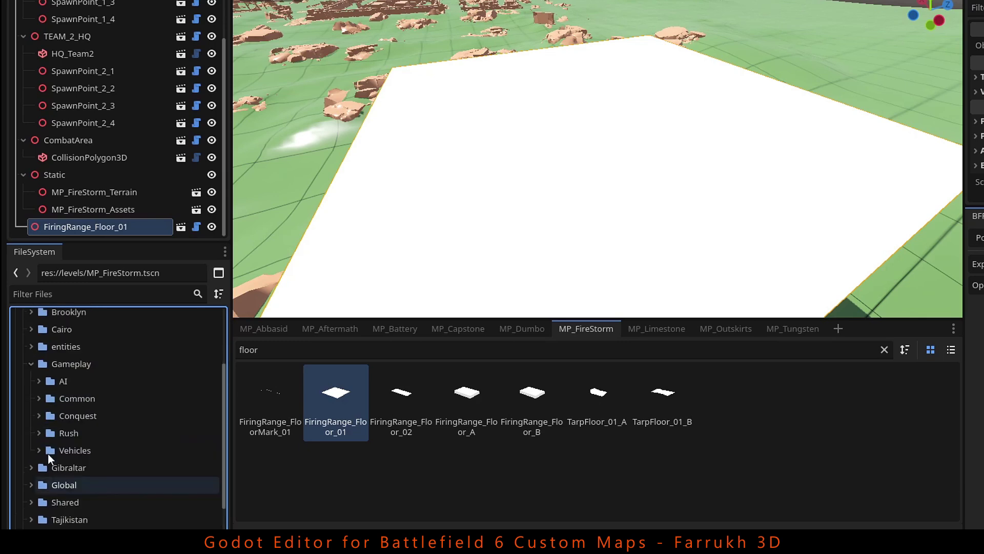
pyautogui.click(40, 450)
pyautogui.scroll(-2, 40, 450)
pyautogui.moveTo(78, 410); pyautogui.dragTo(605, 137)
pyautogui.moveTo(97, 461); pyautogui.dragTo(667, 194)
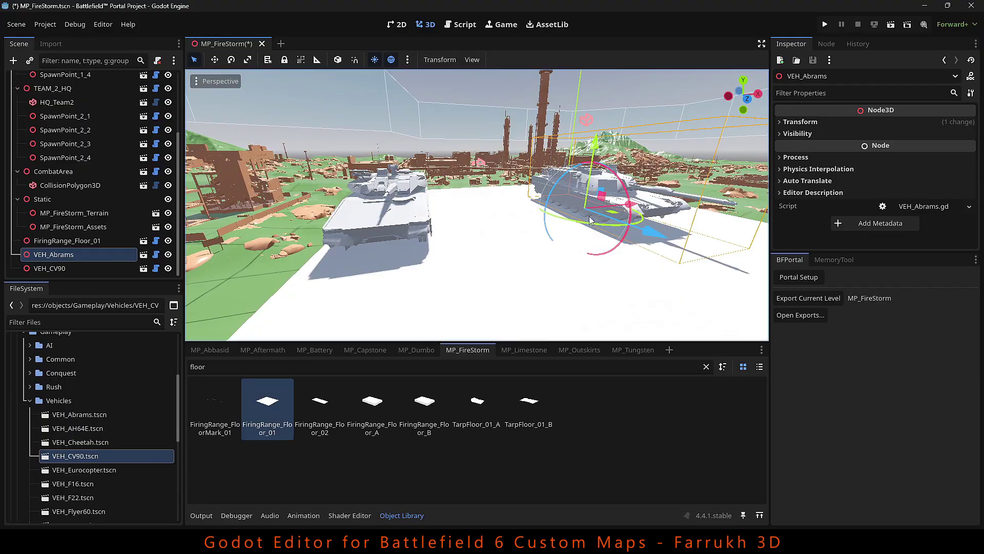
# - Set the Abrams tank's scale to 2.0 on all axes
pyautogui.click(801, 121)
pyautogui.write('2')
pyautogui.press('Return')
pyautogui.moveTo(535, 212); pyautogui.dragTo(629, 216, button='middle')
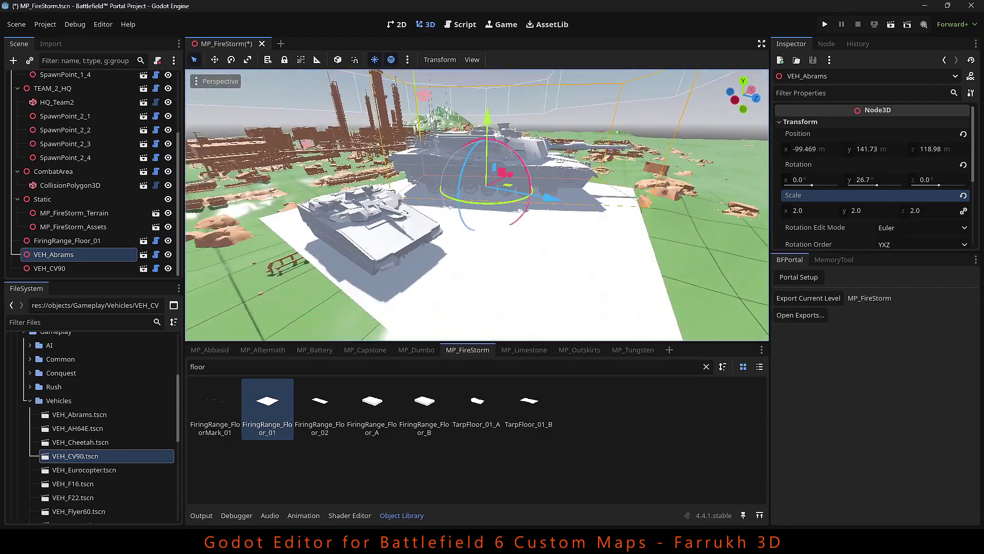
# - Place a CapturePoint from the Conquest gameplay objects onto the floor beside the tanks
pyautogui.scroll(1, 77, 464)
pyautogui.click(29, 425)
pyautogui.click(29, 396)
pyautogui.moveTo(89, 409); pyautogui.dragTo(528, 281)
pyautogui.moveTo(528, 281); pyautogui.dragTo(379, 285, button='middle')
# - Look through the Common gameplay objects, then place an object from another object folder into the scene
pyautogui.click(36, 384)
pyautogui.click(30, 382)
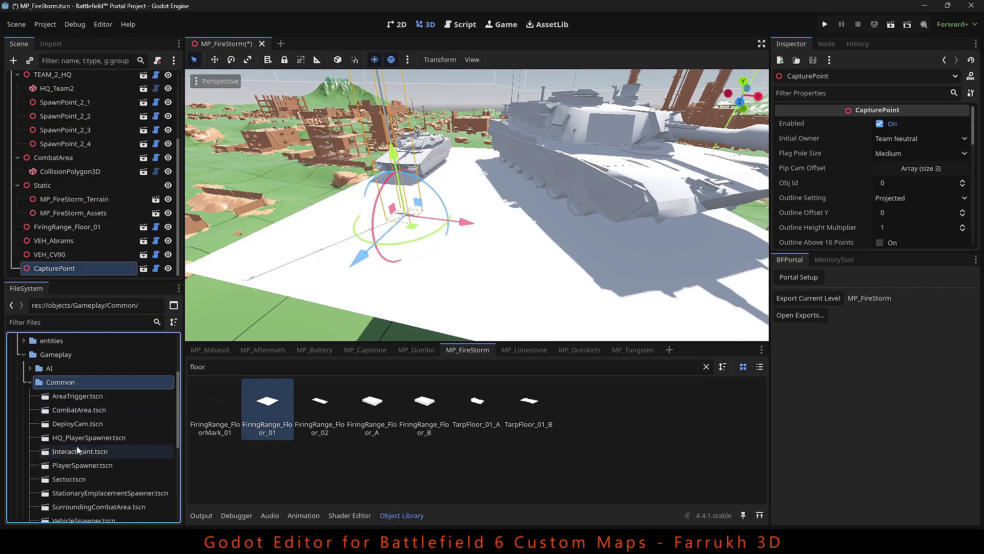
pyautogui.scroll(-3, 75, 445)
pyautogui.scroll(3, 46, 400)
pyautogui.click(29, 382)
pyautogui.click(23, 443)
pyautogui.scroll(-3, 65, 447)
pyautogui.click(30, 432)
pyautogui.moveTo(77, 446); pyautogui.dragTo(499, 322)
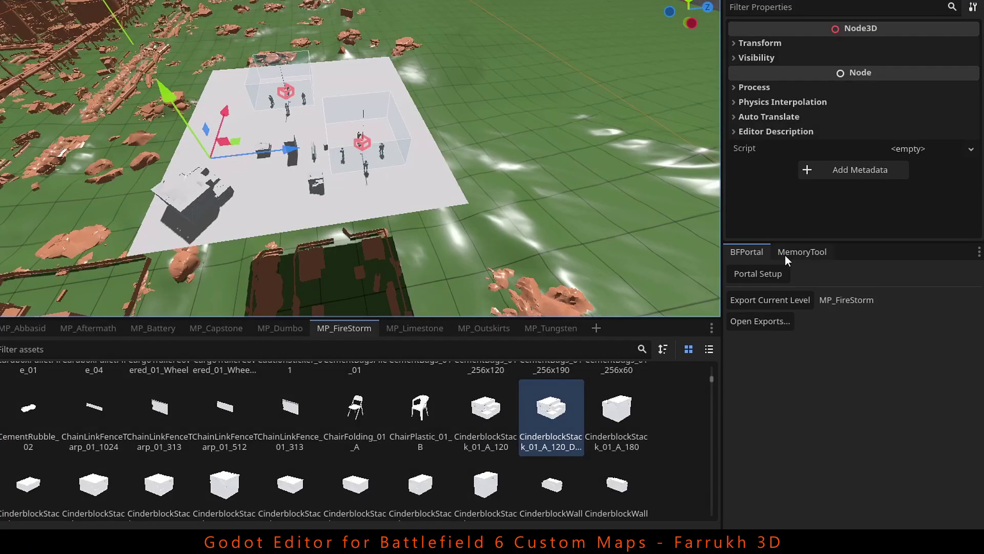
# - Examine the level's object total, memory use and per-object physics cost in the MemoryTool, toggling the All filter off and on
pyautogui.click(787, 253)
pyautogui.moveTo(787, 241); pyautogui.dragTo(785, 203)
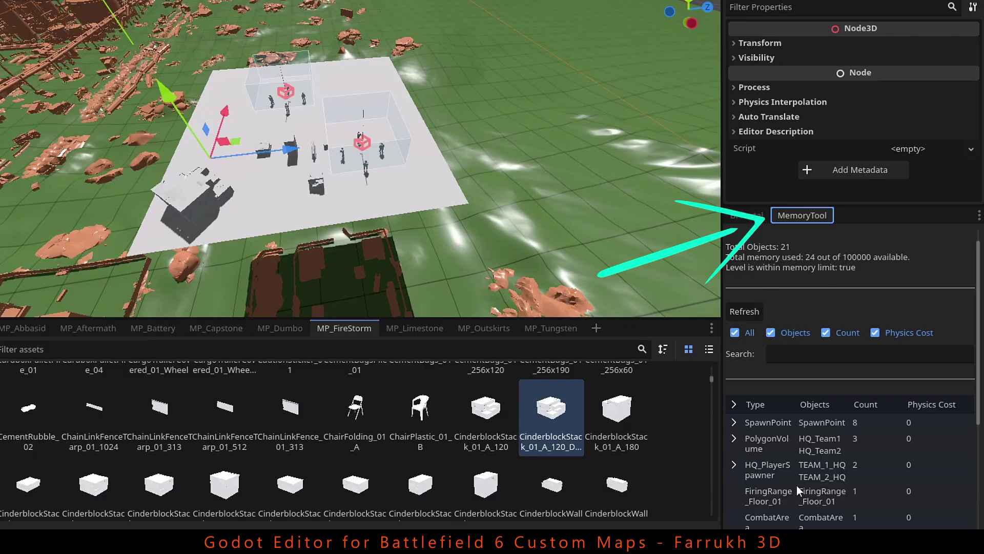
pyautogui.scroll(-3, 797, 485)
pyautogui.click(735, 344)
pyautogui.click(735, 344)
pyautogui.scroll(-4, 861, 345)
pyautogui.scroll(5, 871, 369)
pyautogui.scroll(-6, 891, 435)
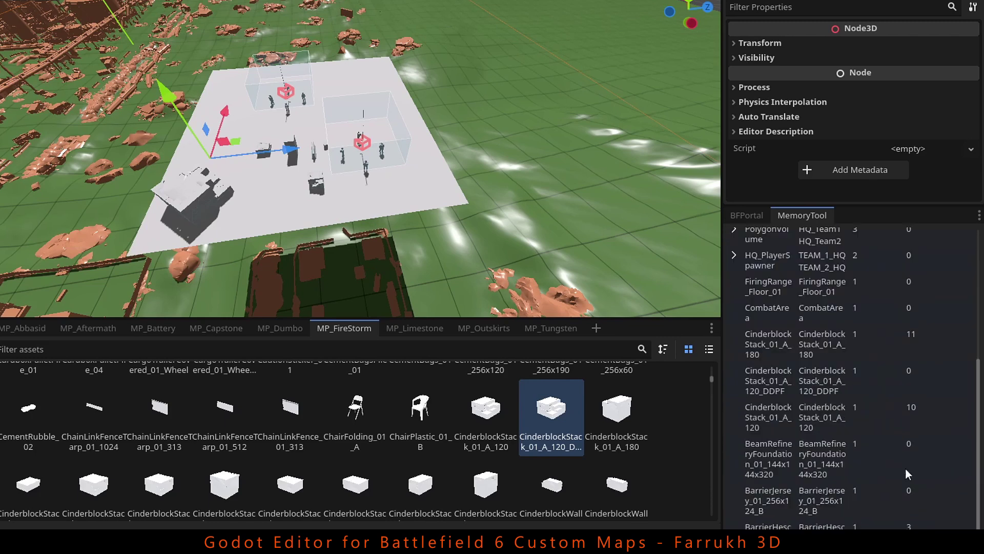
pyautogui.scroll(4, 909, 341)
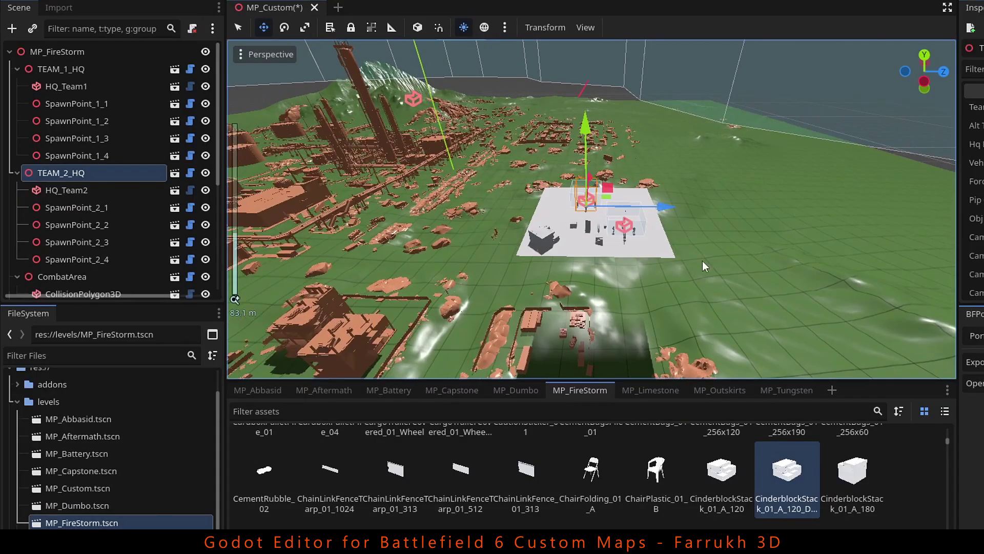
# - Make the barriers, refinery foundation beam and cinderblock stacks children of FiringRange_Floor_01 and move the floor together with them
pyautogui.moveTo(702, 261); pyautogui.dragTo(662, 282, button='middle')
pyautogui.scroll(-3, 102, 198)
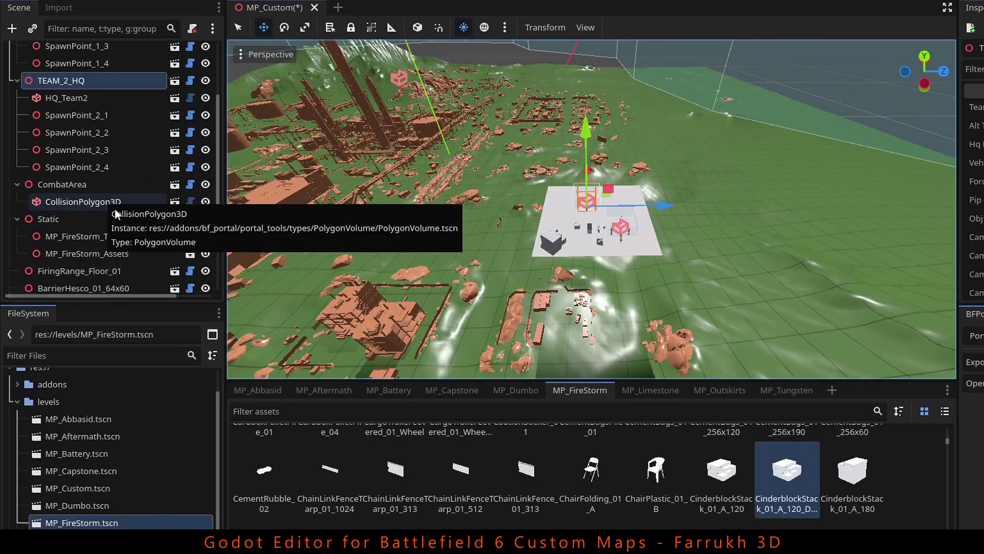
pyautogui.scroll(-3, 116, 210)
pyautogui.click(93, 180)
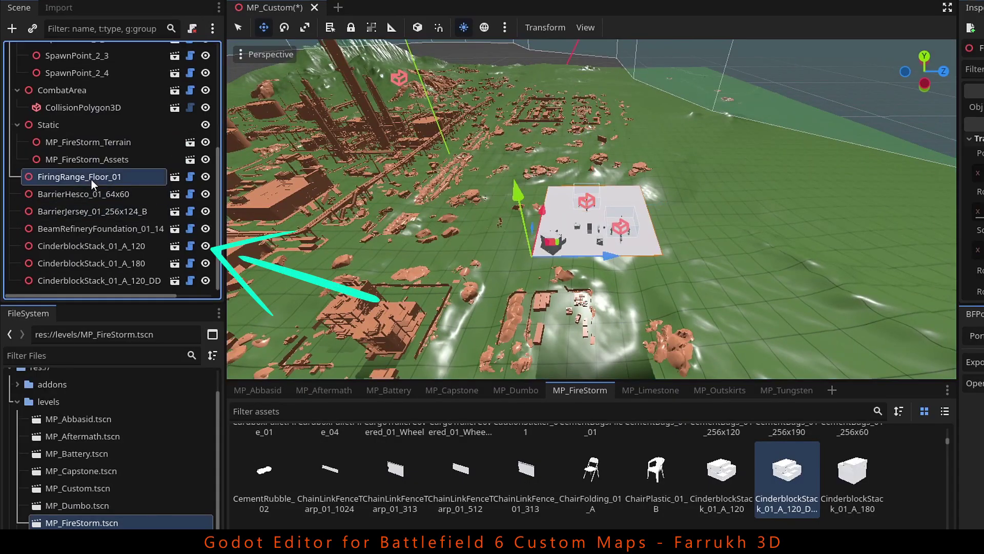
pyautogui.click(91, 195)
pyautogui.keyDown('shift'); pyautogui.click(90, 212); pyautogui.keyUp('shift')
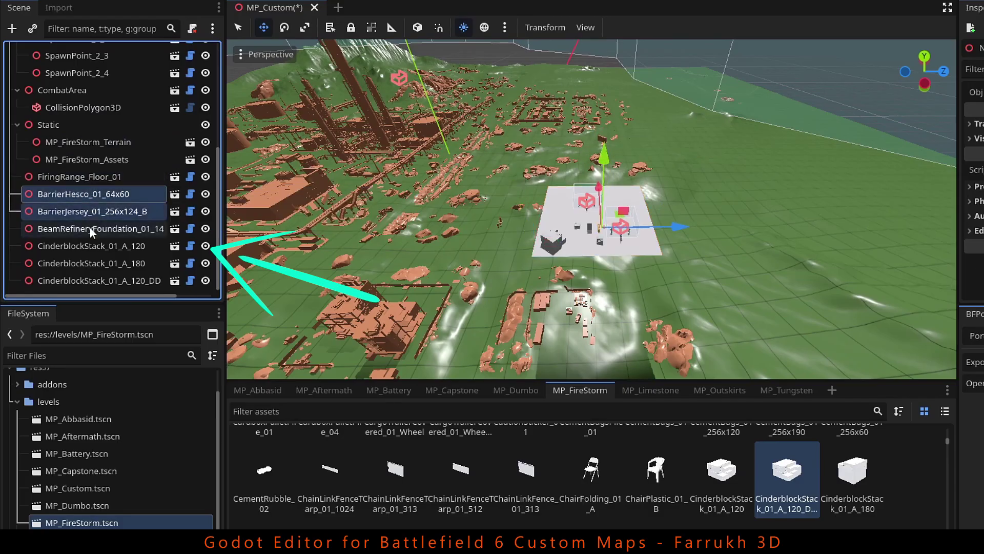
pyautogui.keyDown('shift'); pyautogui.click(90, 229); pyautogui.keyUp('shift')
pyautogui.keyDown('shift'); pyautogui.click(89, 246); pyautogui.keyUp('shift')
pyautogui.keyDown('shift'); pyautogui.click(88, 264); pyautogui.keyUp('shift')
pyautogui.keyDown('shift'); pyautogui.click(86, 279); pyautogui.keyUp('shift')
pyautogui.moveTo(55, 198); pyautogui.dragTo(62, 179)
pyautogui.moveTo(606, 256)
pyautogui.mouseDown()
pyautogui.moveTo(410, 257)
pyautogui.moveTo(688, 260)
pyautogui.moveTo(605, 264)
pyautogui.mouseUp()
# - Collapse the floor and team HQ nodes, then select TEAM_1_HQ, TEAM_2_HQ and FiringRange_Floor_01 and move them as one group
pyautogui.scroll(5, 597, 267)
pyautogui.scroll(3, 52, 213)
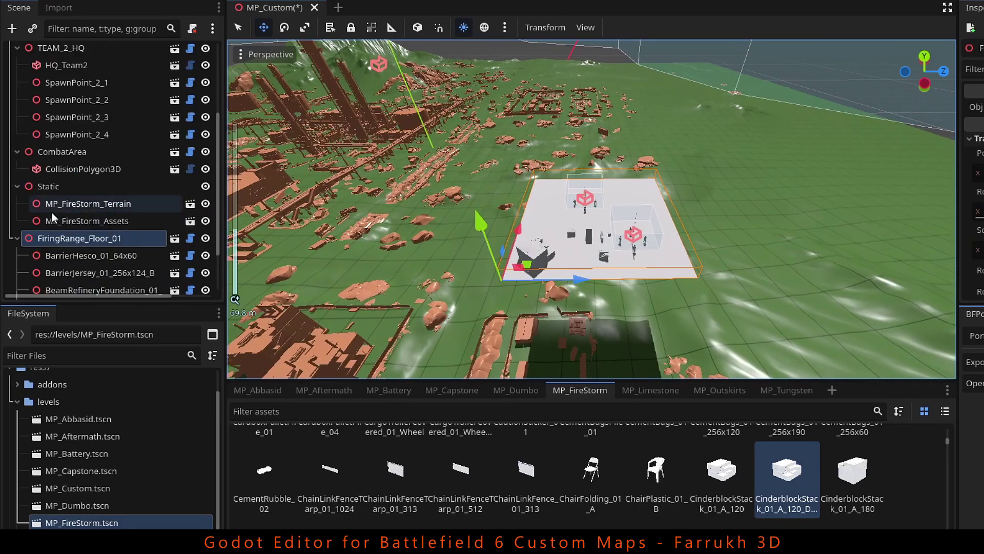
pyautogui.click(17, 235)
pyautogui.click(18, 98)
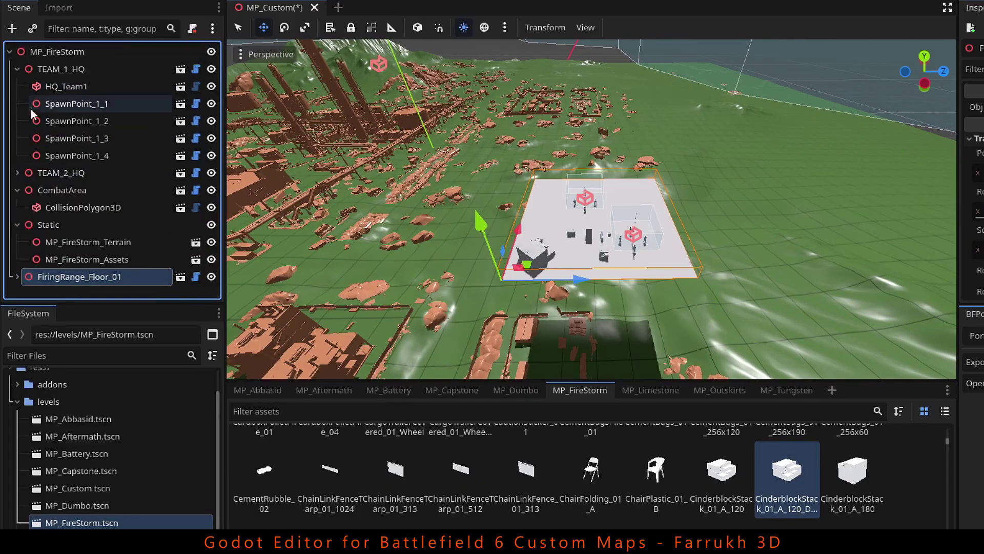
pyautogui.click(17, 69)
pyautogui.click(46, 71)
pyautogui.keyDown('ctrl'); pyautogui.click(56, 87); pyautogui.keyUp('ctrl')
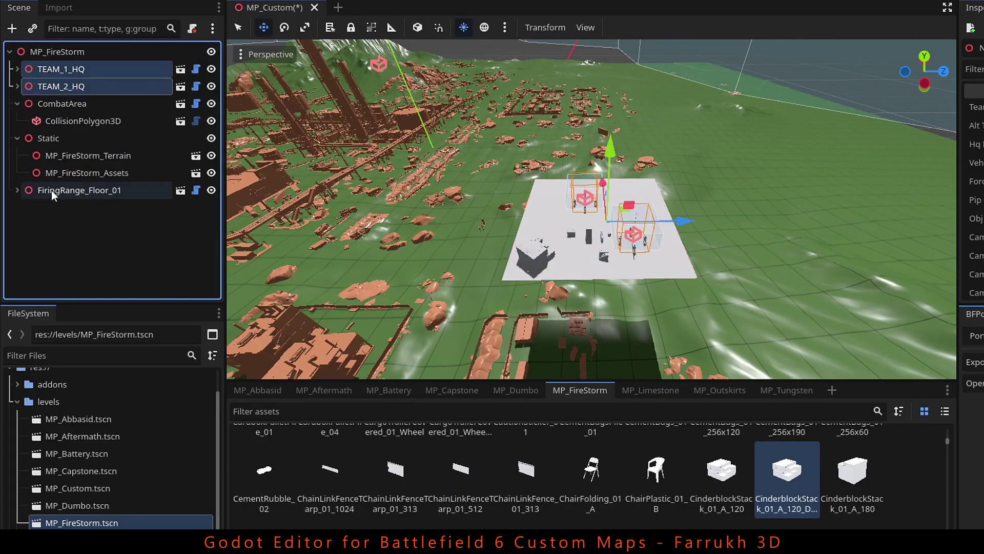
pyautogui.keyDown('ctrl'); pyautogui.click(52, 190); pyautogui.keyUp('ctrl')
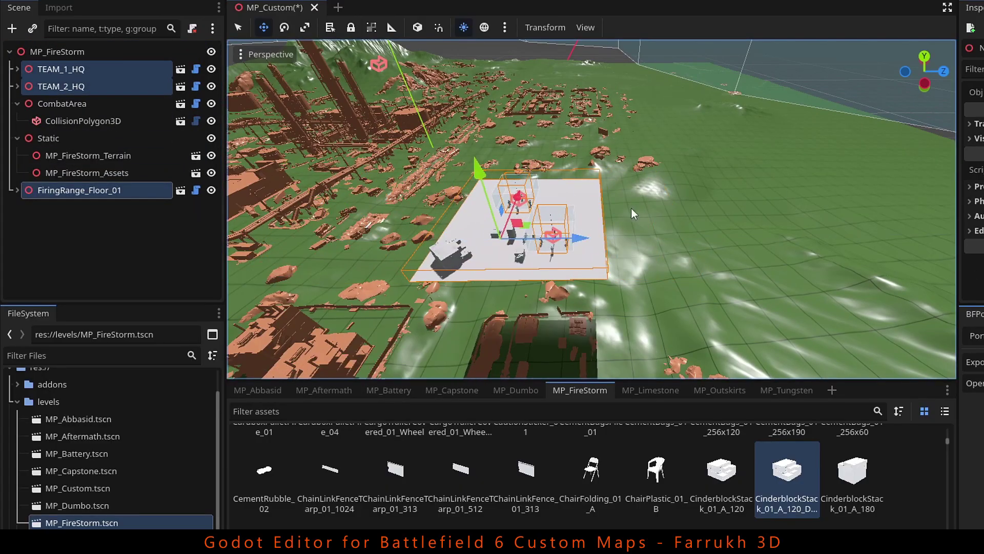
# - Select the CombatArea's CollisionPolygon3D to check the combat boundary around the floor
pyautogui.scroll(-6, 646, 221)
pyautogui.moveTo(668, 228); pyautogui.dragTo(590, 175, button='middle')
pyautogui.click(60, 123)
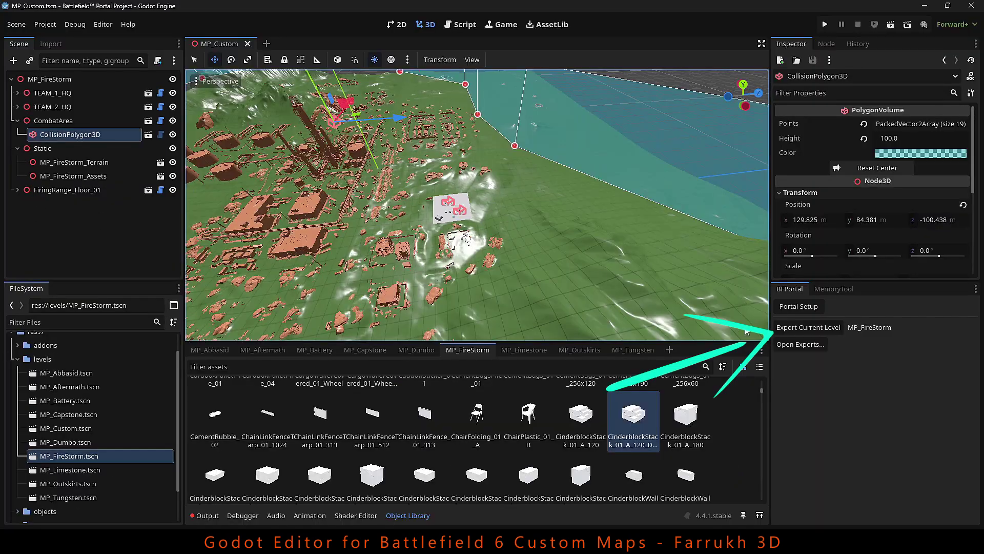
# - Export the current level and select MP_FireStorm.spatial.json in the exports folder
pyautogui.click(789, 328)
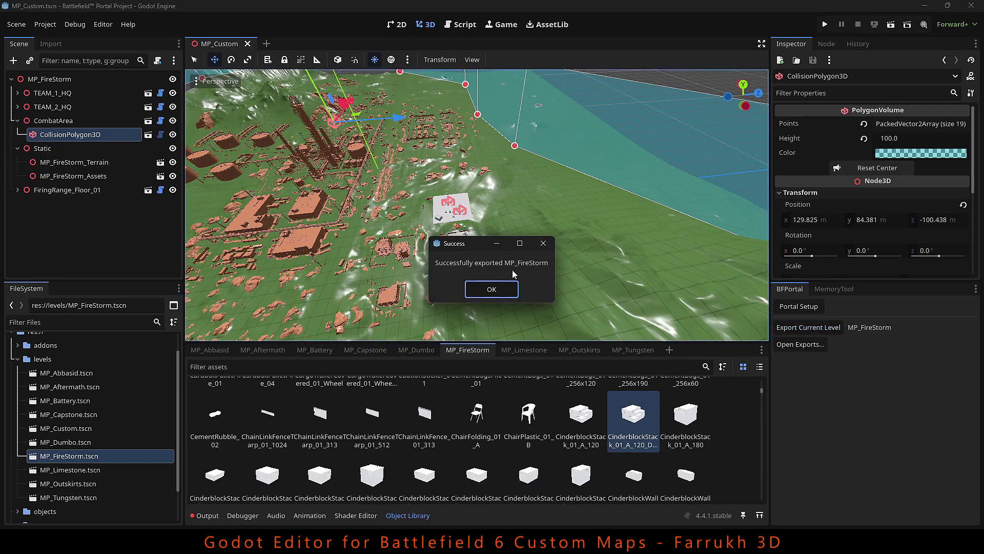
pyautogui.click(492, 290)
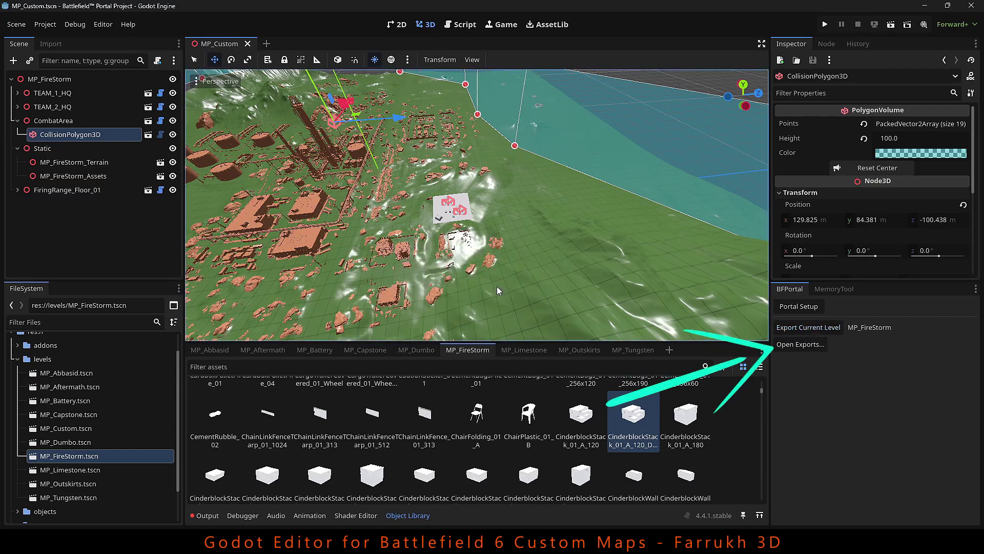
pyautogui.click(795, 345)
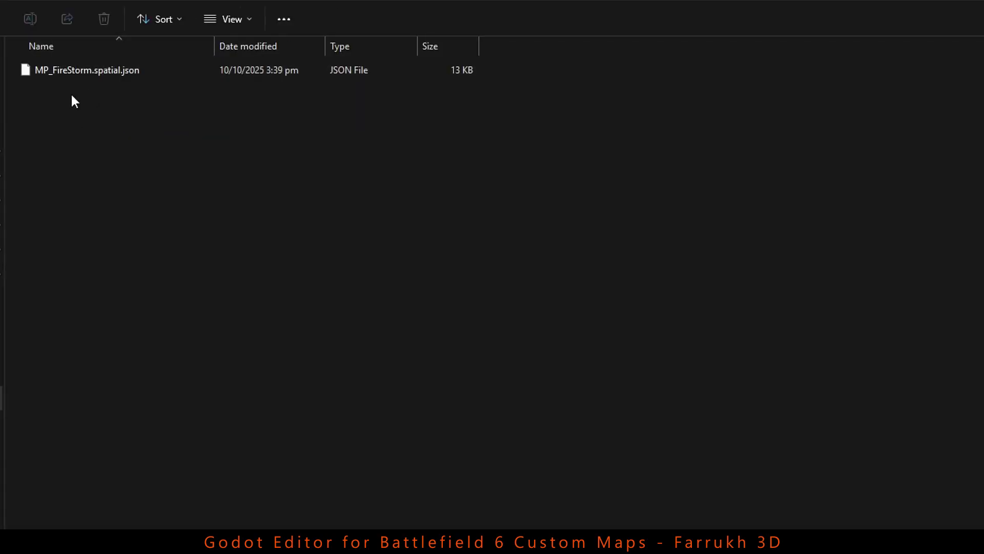
pyautogui.click(85, 76)
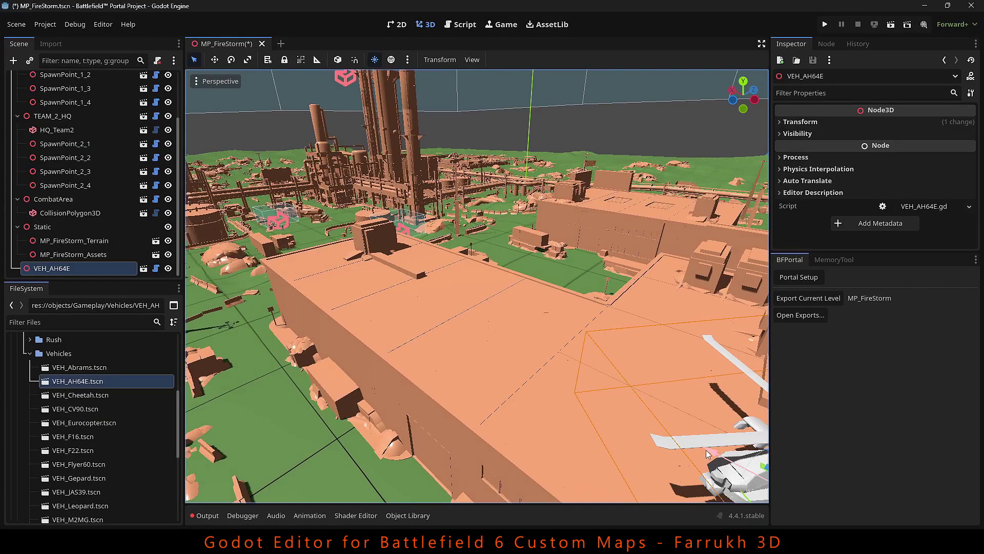
# - Move the VEH_AH64E helicopter across the flat rooftop near the refinery
pyautogui.moveTo(710, 454); pyautogui.dragTo(495, 297)
pyautogui.moveTo(543, 342); pyautogui.dragTo(473, 321, button='right')
# - Move SpawnPoint_1_3 to x -2.396 m and y 0.23 m, nearer the other Team 1 spawn points
pyautogui.press('d')
pyautogui.press('w')
pyautogui.moveTo(615, 318); pyautogui.dragTo(558, 341, button='right')
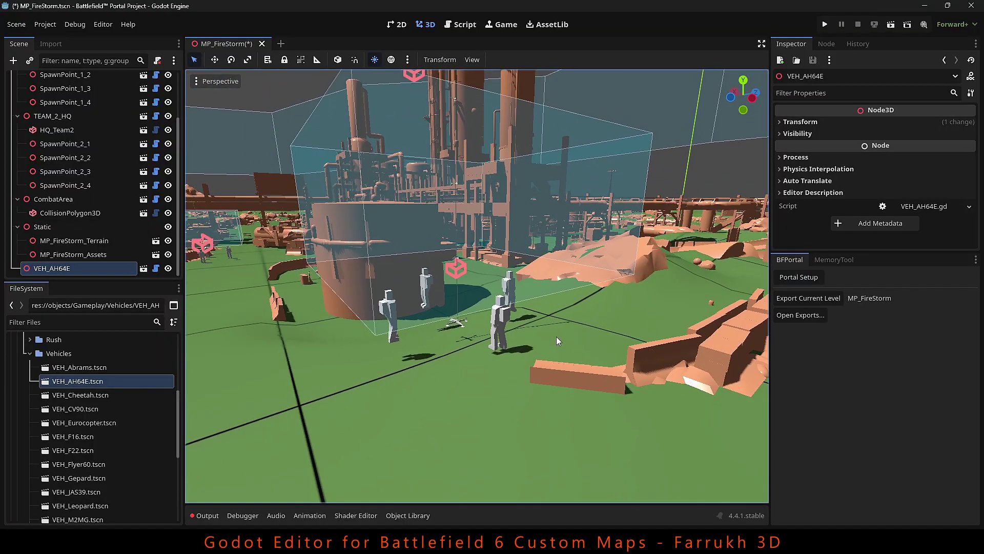
pyautogui.click(505, 322)
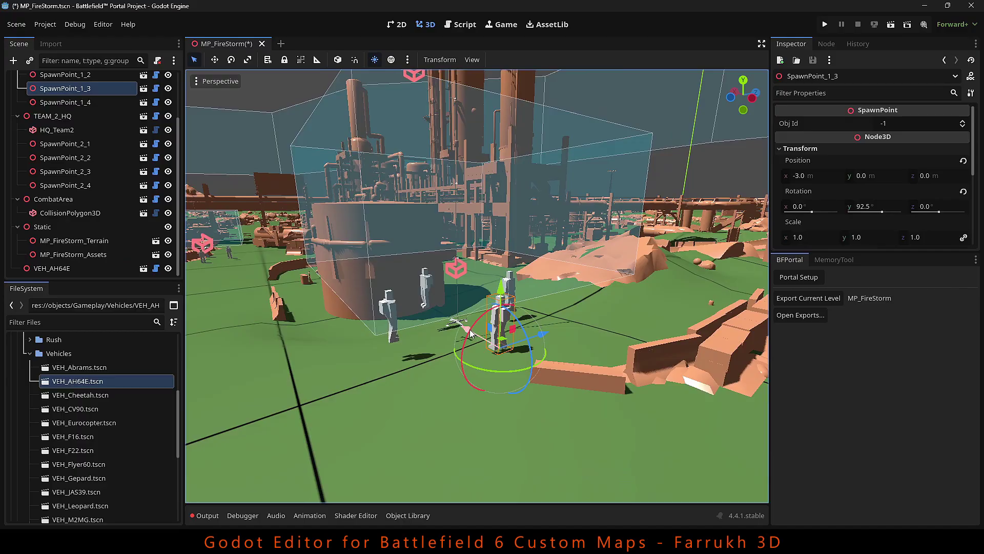
pyautogui.moveTo(470, 333); pyautogui.dragTo(463, 329)
pyautogui.moveTo(489, 294); pyautogui.dragTo(491, 278)
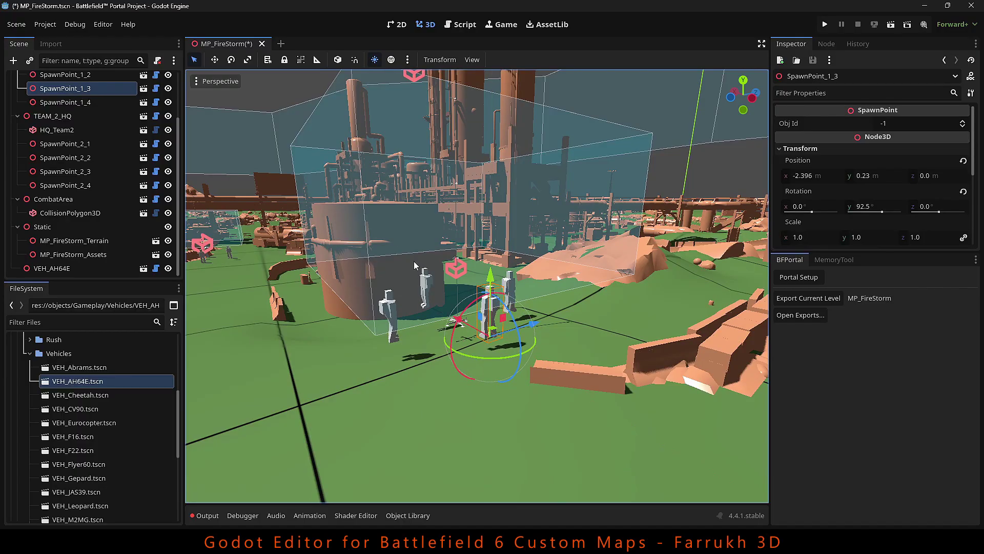
pyautogui.moveTo(624, 291); pyautogui.dragTo(620, 292, button='right')
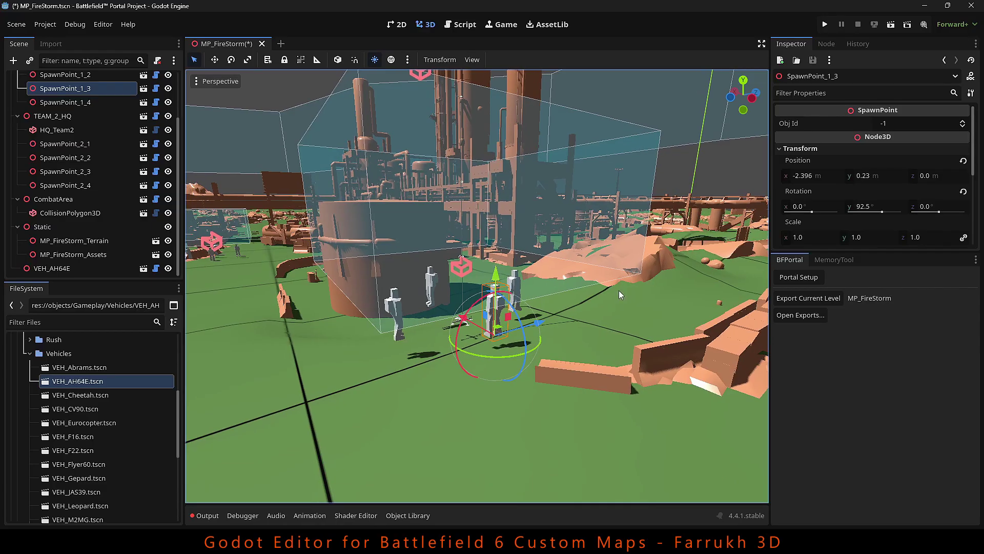
# - Select the CombatArea's CollisionPolygon3D and examine its boundary points around the whole map from above
pyautogui.doubleClick(70, 212)
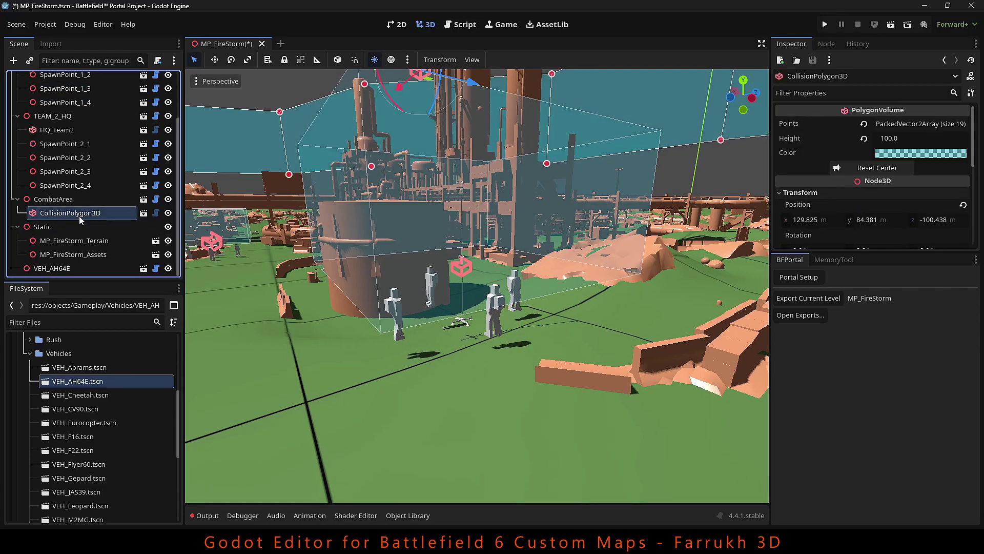
pyautogui.moveTo(477, 286); pyautogui.dragTo(503, 411, button='right')
pyautogui.press('s')
pyautogui.scroll(3, 505, 392)
pyautogui.press('s')
pyautogui.scroll(20, 505, 392)
pyautogui.press('s')
pyautogui.press('d')
pyautogui.press('s')
pyautogui.press('s')
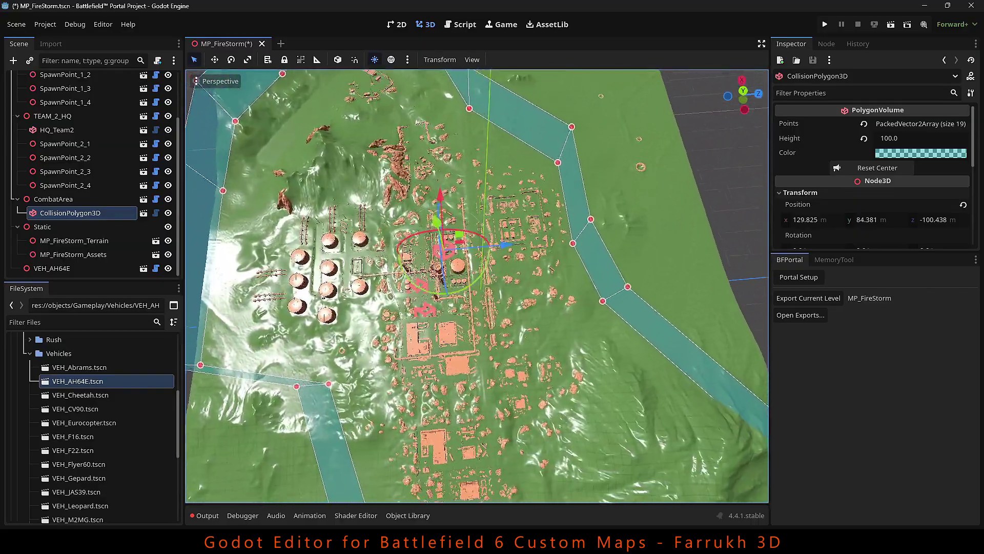